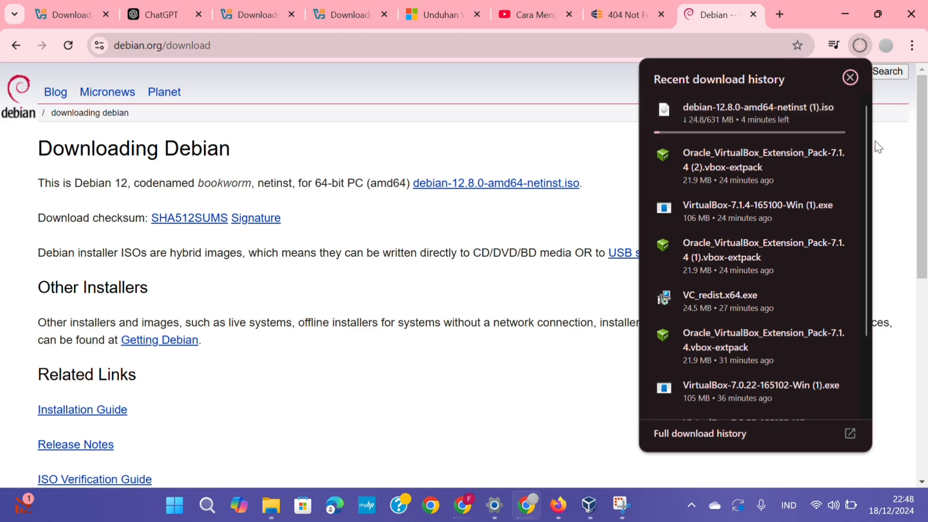
# Step: Check the debian-12.8.0-amd64-netinst (1).iso download's progress in Chrome's recent download history
pyautogui.click(554, 140)
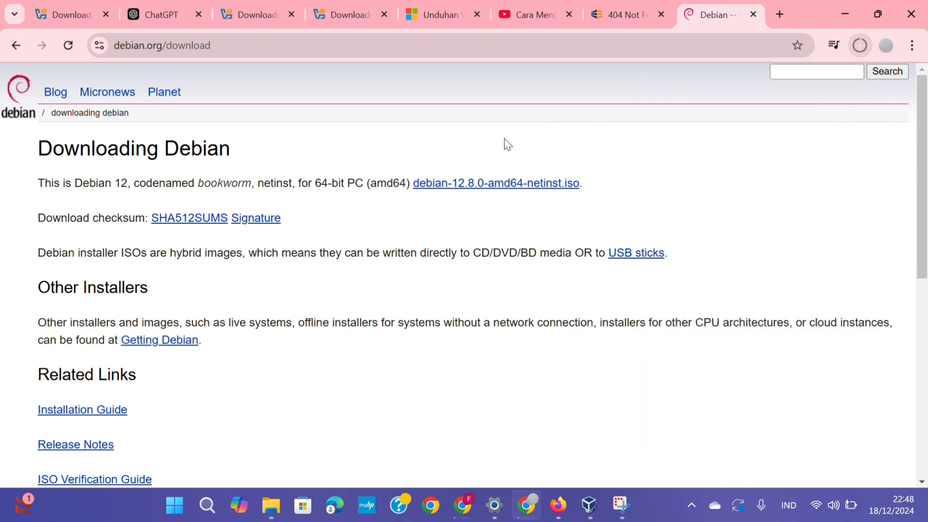
pyautogui.click(860, 45)
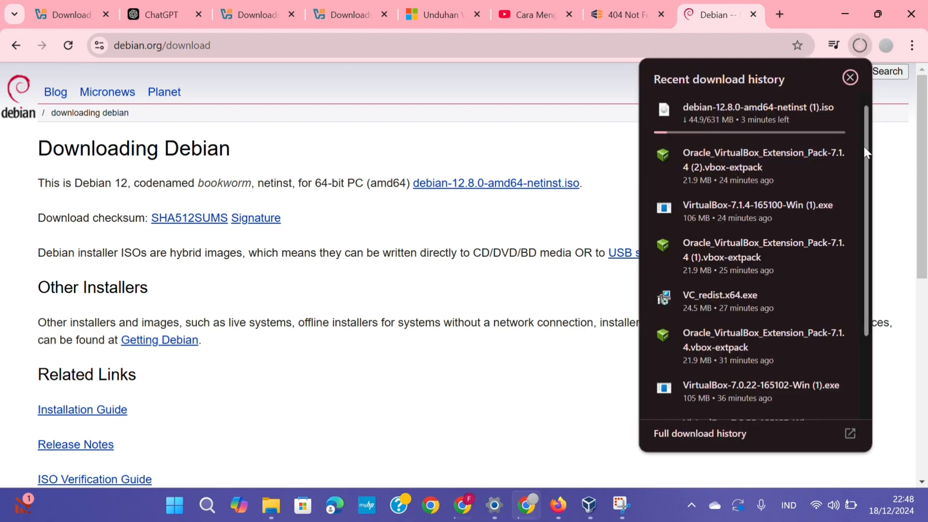
pyautogui.click(13, 39)
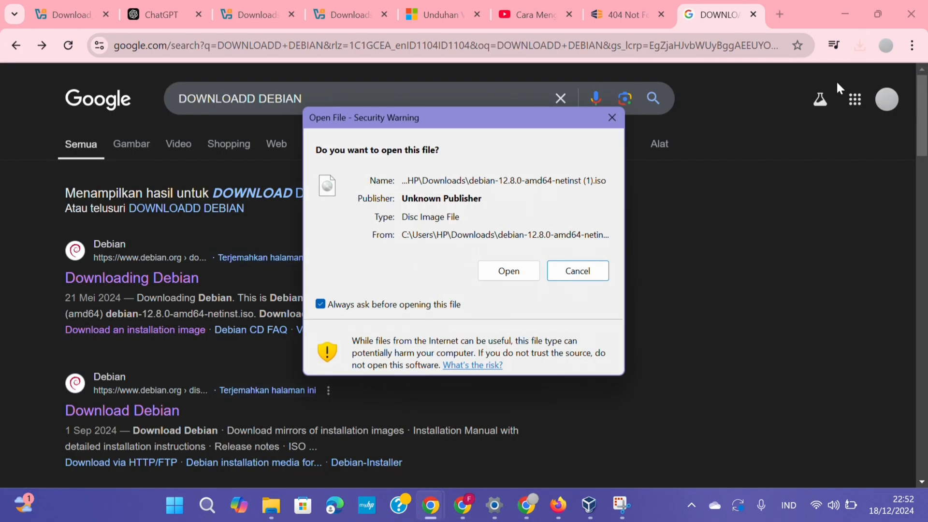
# Step: Open the downloaded Debian ISO to mount it as DVD Drive (F:), then close its Explorer window
pyautogui.click(516, 265)
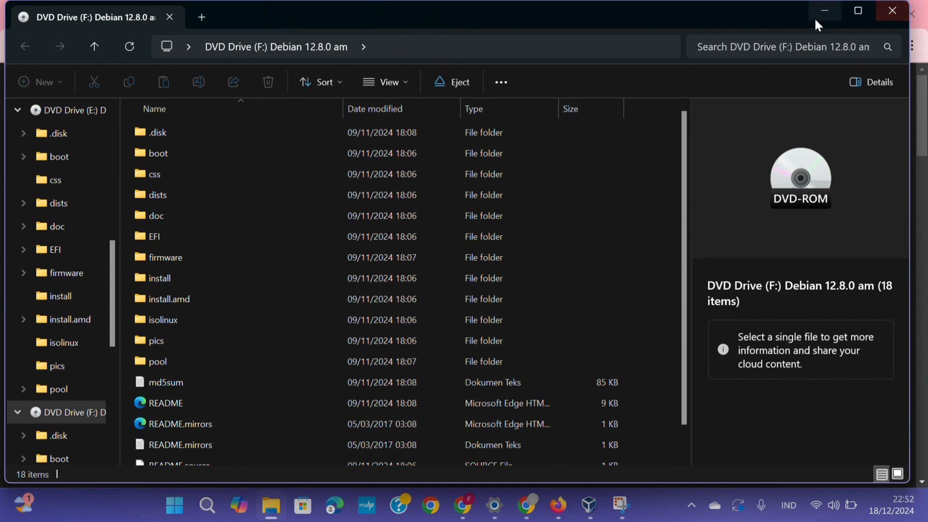
pyautogui.click(888, 10)
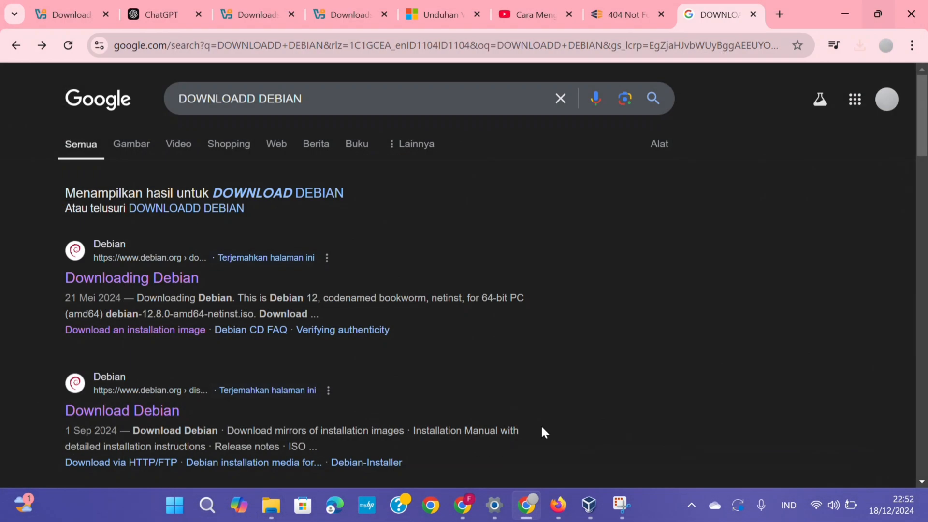
# Step: Start a new VirtualBox machine named DEBIAN 2
pyautogui.moveTo(589, 507)
pyautogui.click(424, 294)
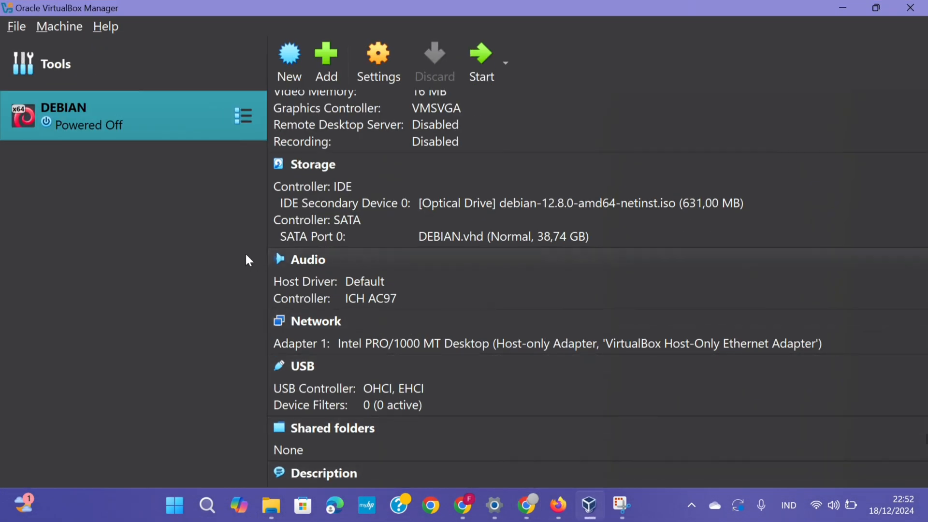
pyautogui.click(287, 60)
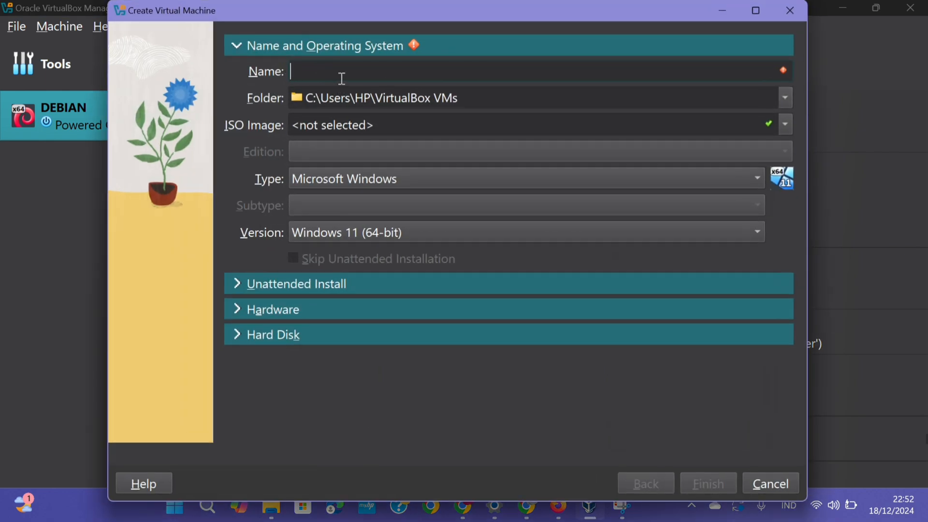
pyautogui.write('DEBI')
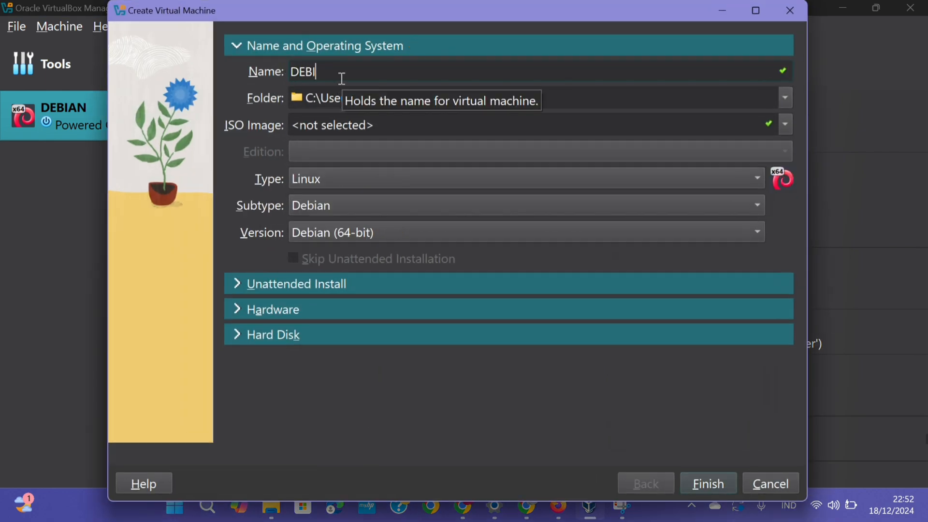
pyautogui.write('AN 2-')
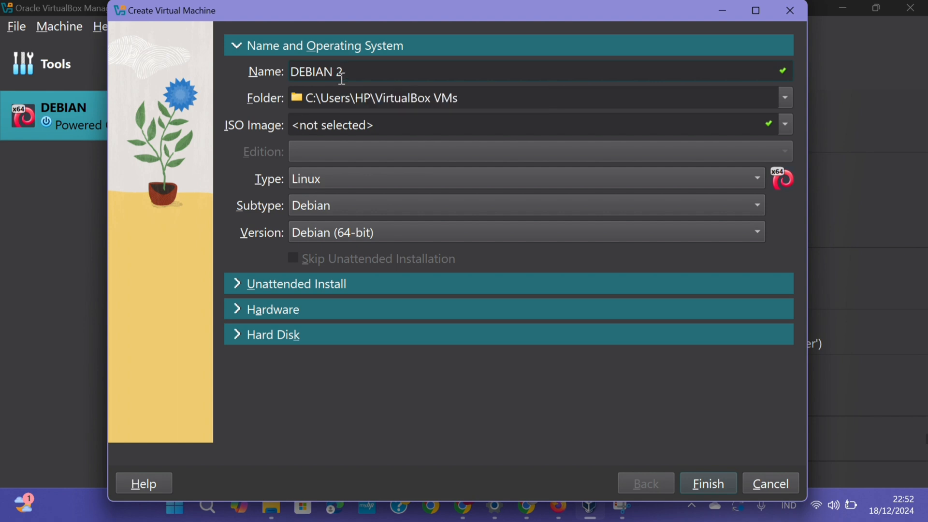
pyautogui.press('BackSpace')
# Step: Keep Debian (64-bit) as the version and expand the Unattended Install settings
pyautogui.click(849, 7)
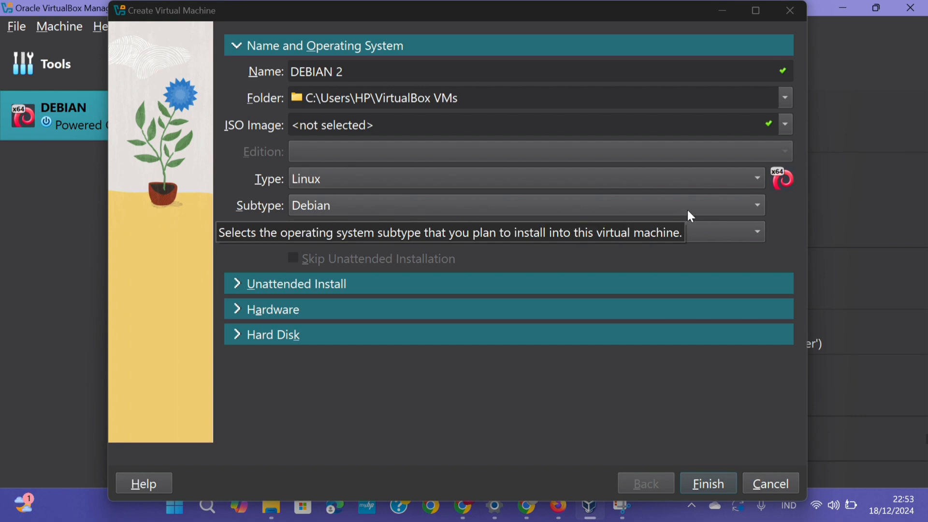
pyautogui.click(737, 233)
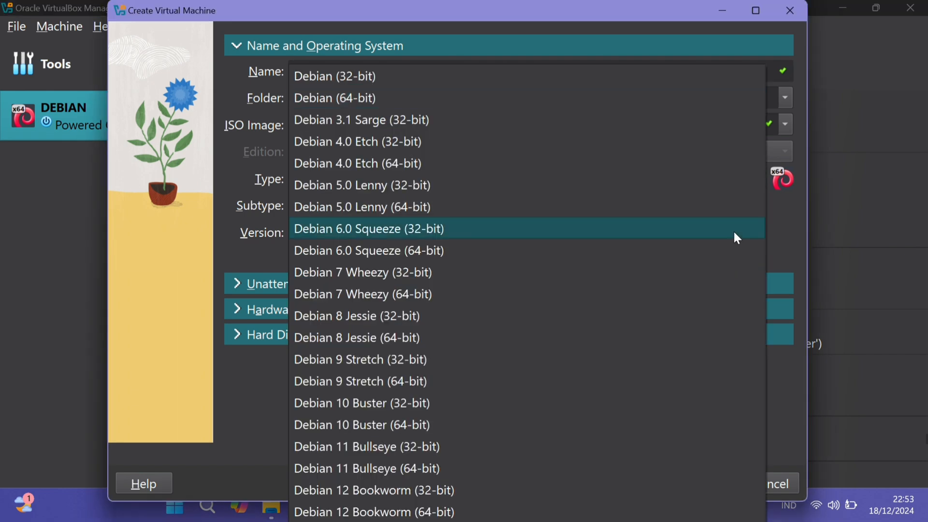
pyautogui.click(642, 97)
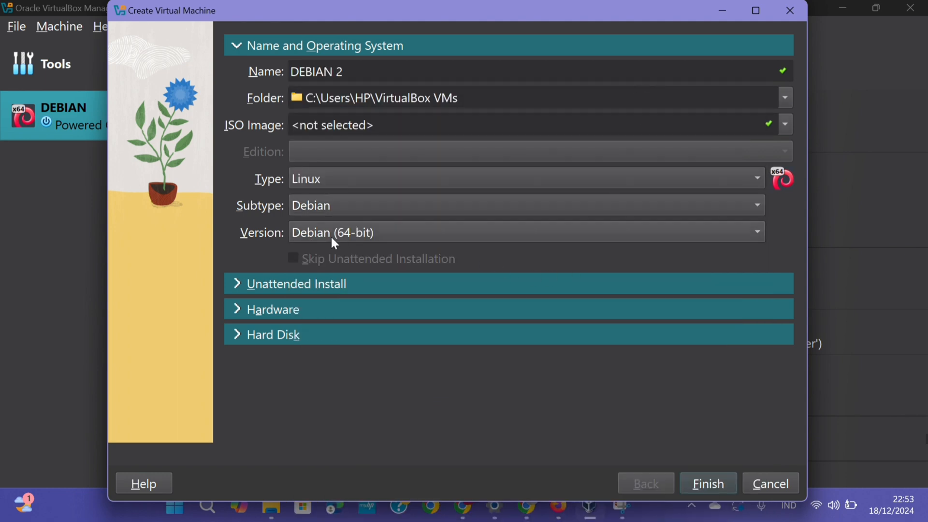
pyautogui.click(294, 283)
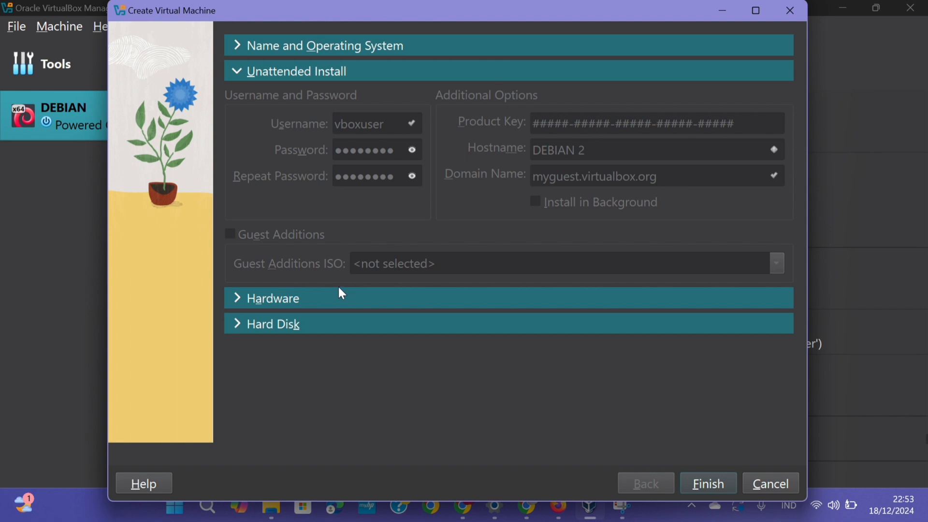
# Step: Set base memory to 9728 MB and processors to 8, leaving EFI unchecked
pyautogui.click(283, 47)
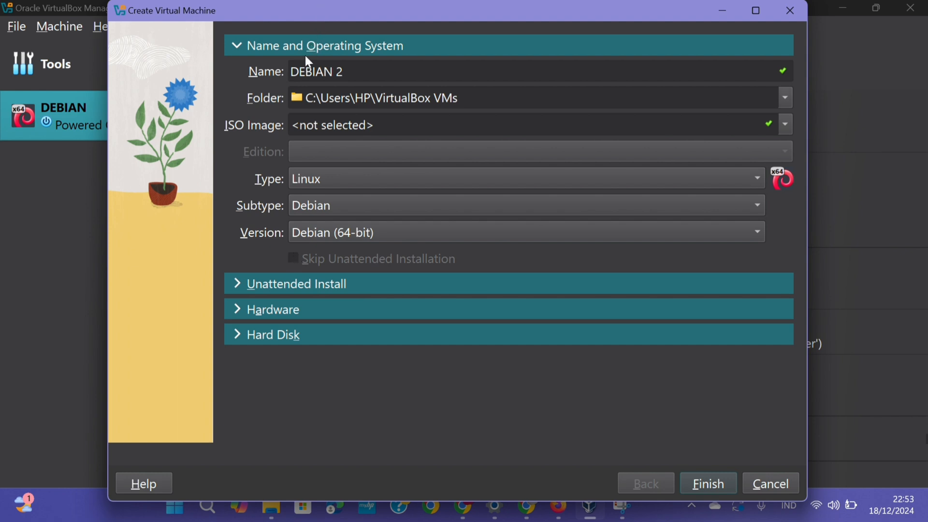
pyautogui.click(259, 283)
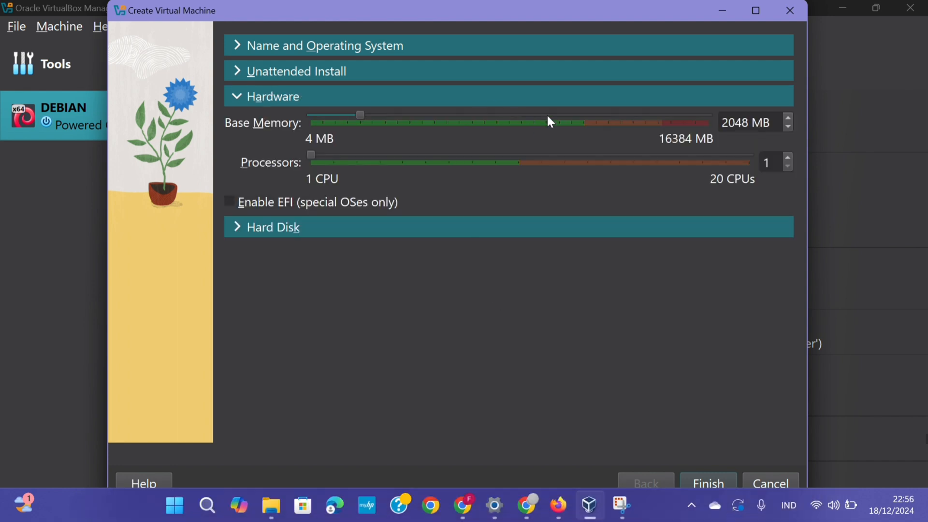
pyautogui.moveTo(550, 121); pyautogui.dragTo(563, 116)
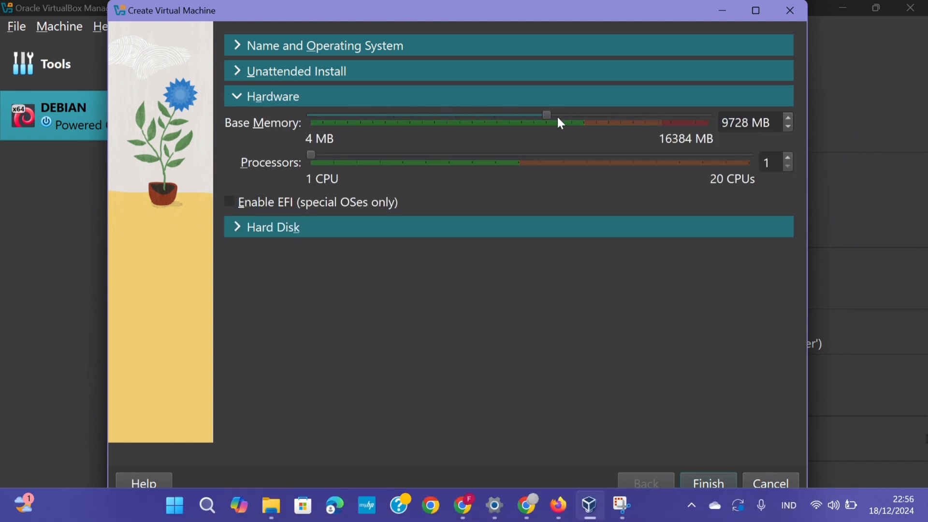
pyautogui.moveTo(492, 149); pyautogui.dragTo(493, 158)
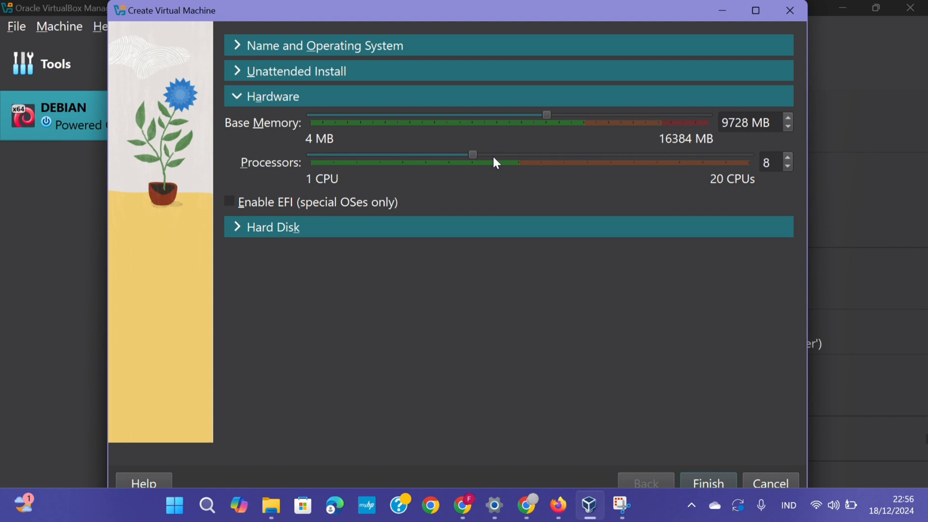
pyautogui.click(235, 202)
pyautogui.click(236, 204)
# Step: Make the new virtual hard disk a VHD file
pyautogui.click(286, 230)
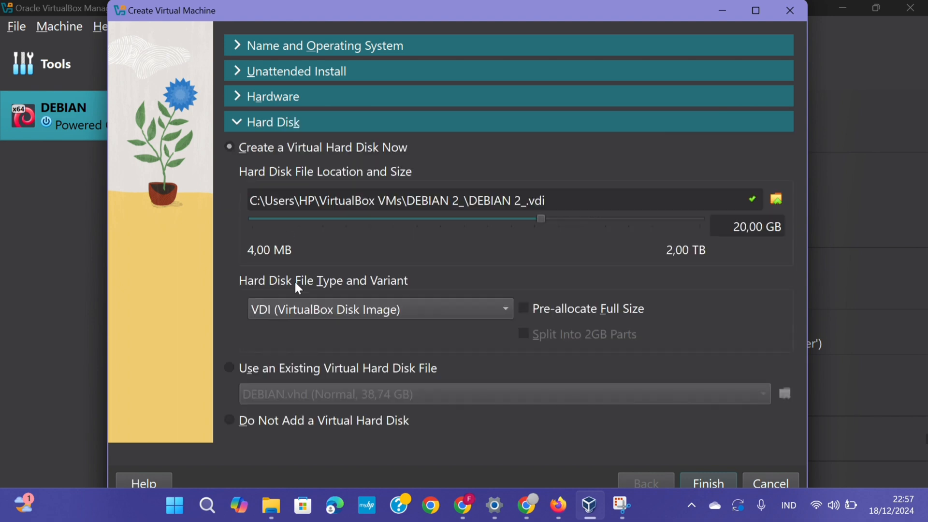
pyautogui.click(505, 308)
pyautogui.click(470, 332)
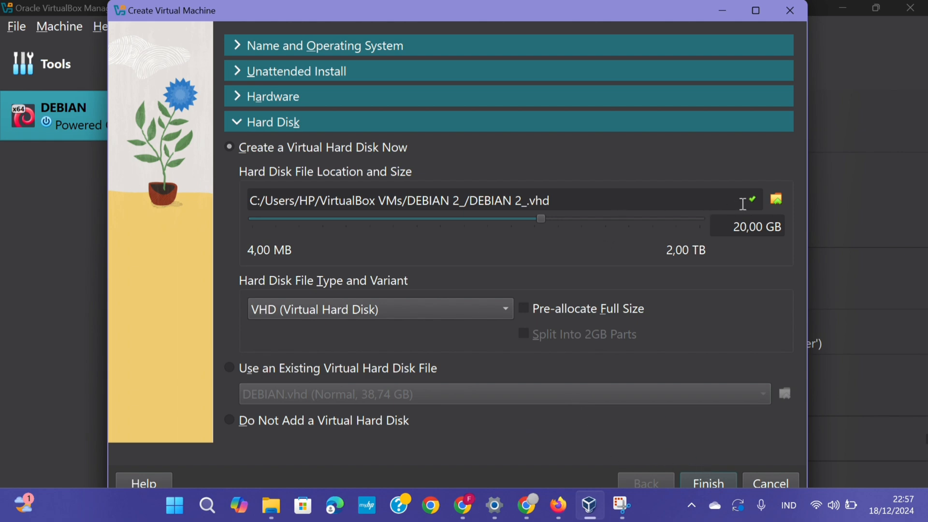
# Step: Store the disk file on the Data (D:) drive as D:\DEBIAN 2_.vhd
pyautogui.click(776, 200)
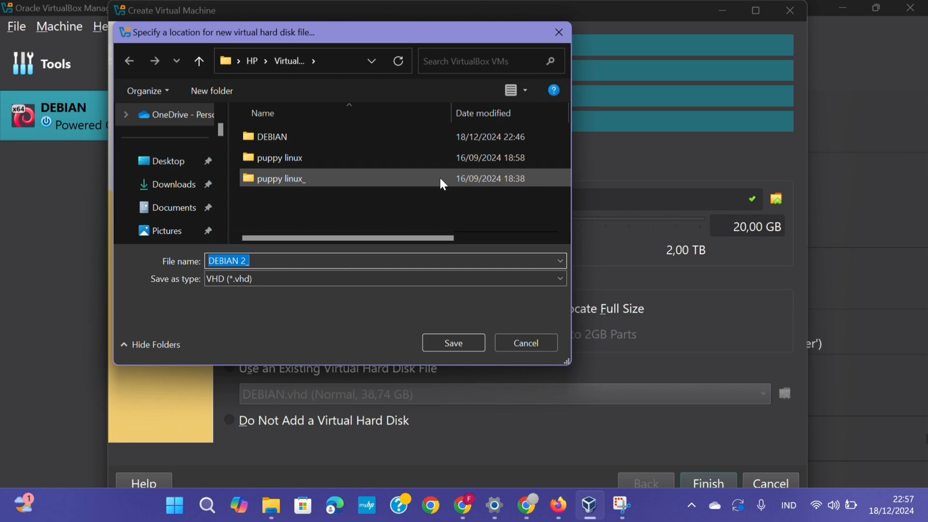
pyautogui.click(679, 179)
pyautogui.click(561, 32)
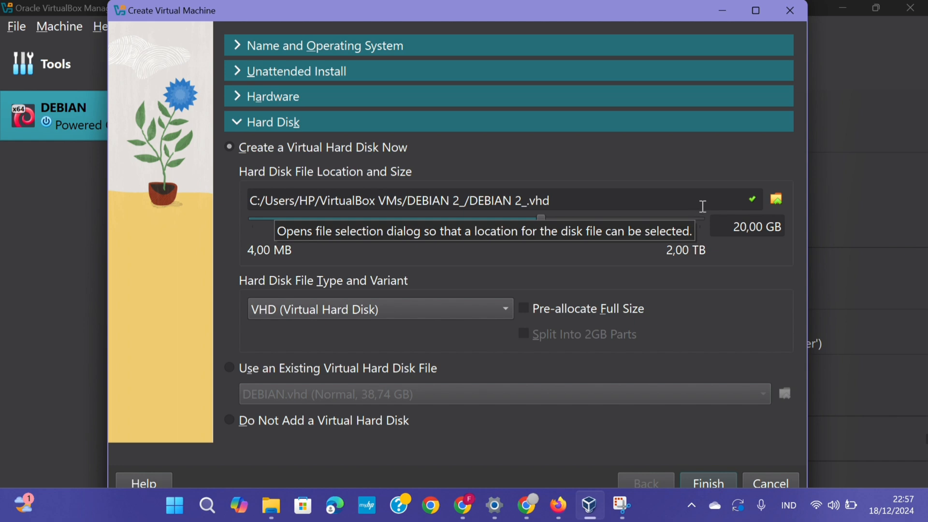
pyautogui.click(776, 197)
pyautogui.scroll(-2, 162, 207)
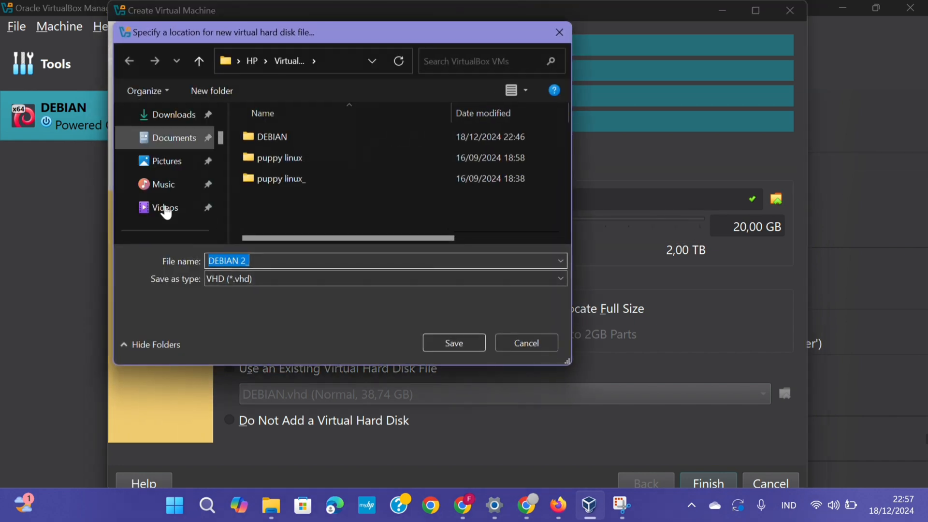
pyautogui.scroll(4, 186, 151)
pyautogui.scroll(-2, 189, 176)
pyautogui.scroll(-5, 186, 179)
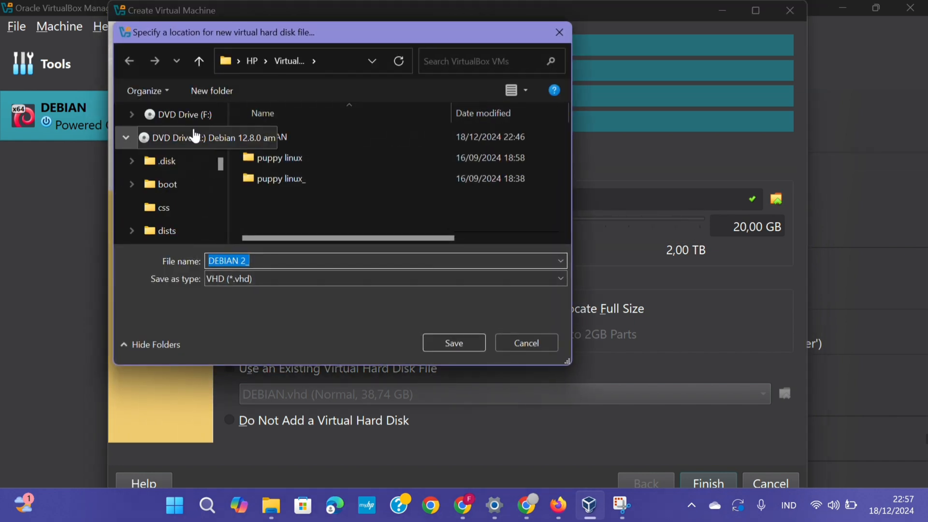
pyautogui.click(174, 114)
pyautogui.scroll(3, 181, 191)
pyautogui.click(180, 187)
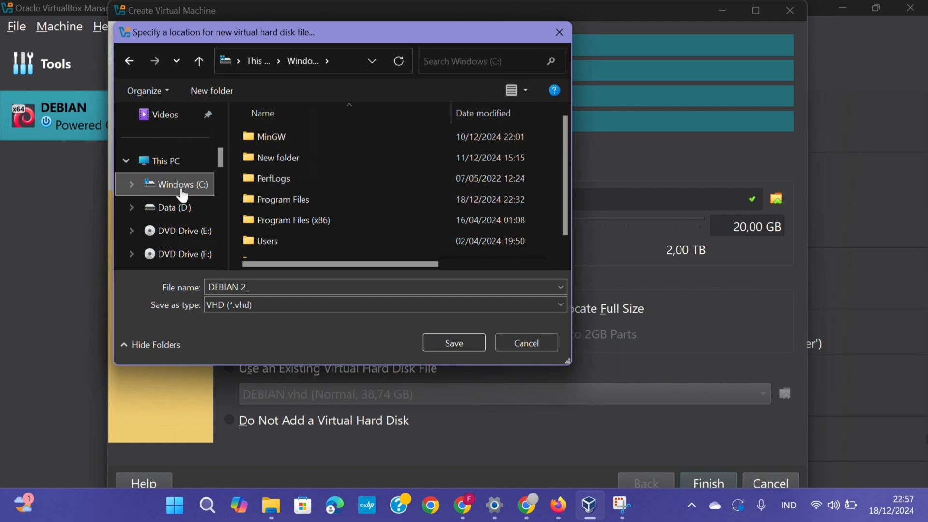
pyautogui.click(183, 207)
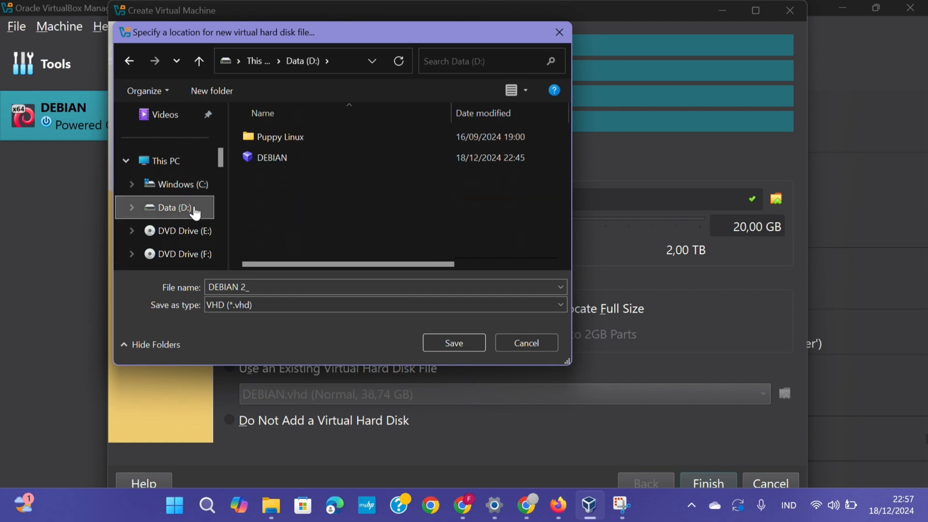
pyautogui.click(456, 344)
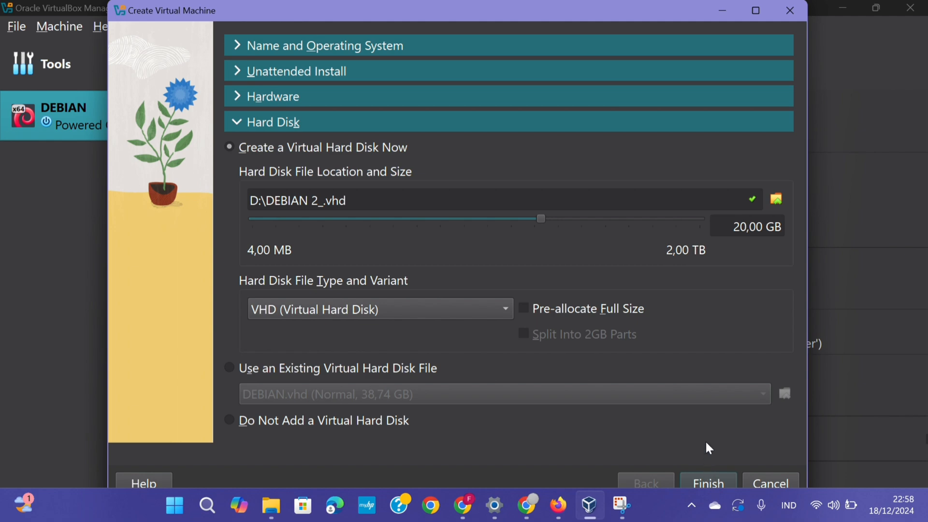
# Step: Set the virtual disk size to 37,76 GB
pyautogui.click(605, 217)
pyautogui.click(607, 216)
pyautogui.click(517, 219)
pyautogui.click(514, 220)
pyautogui.moveTo(541, 221); pyautogui.dragTo(564, 226)
# Step: Finish creating DEBIAN 2 and attach network adapter 1 to Host-only Adapter
pyautogui.click(703, 481)
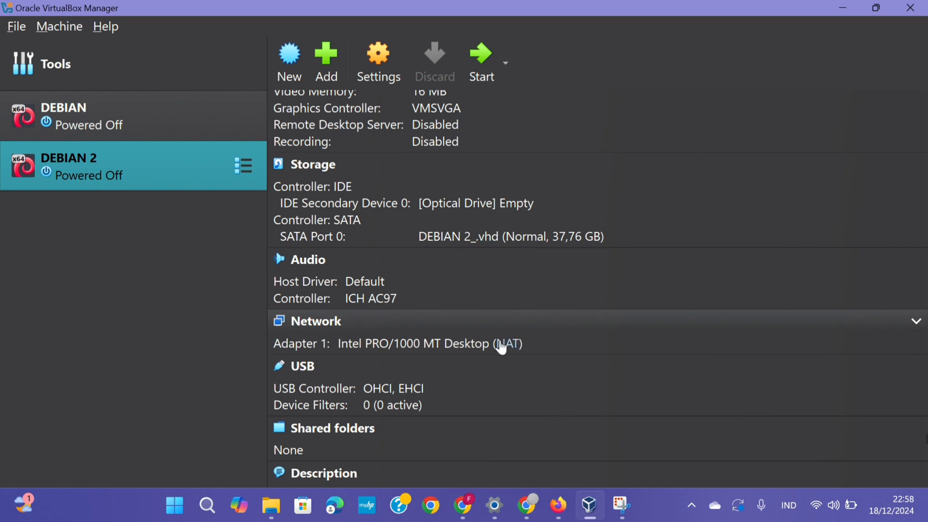
pyautogui.click(515, 344)
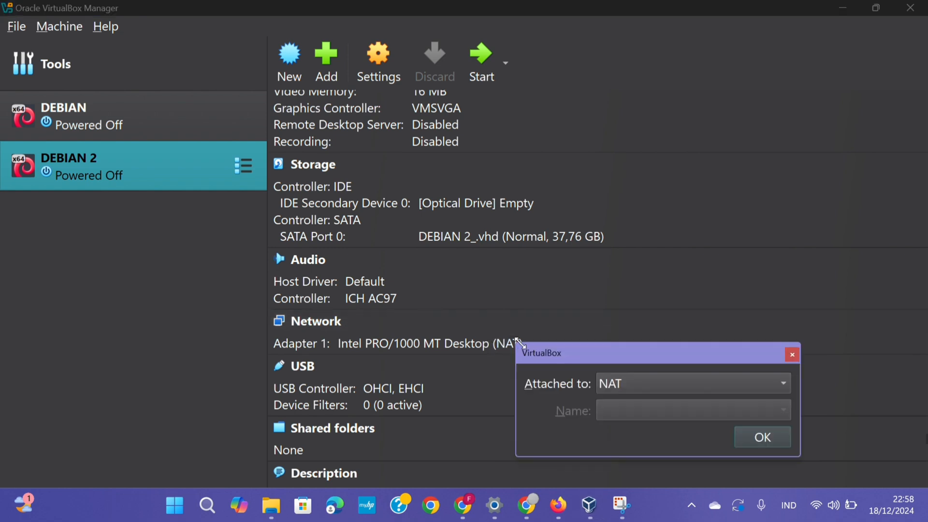
pyautogui.click(702, 382)
pyautogui.click(705, 426)
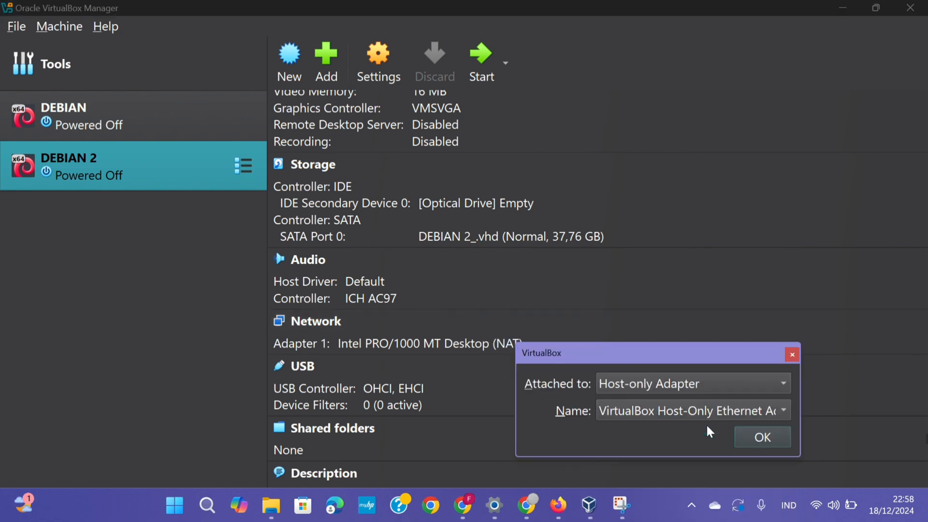
pyautogui.click(759, 444)
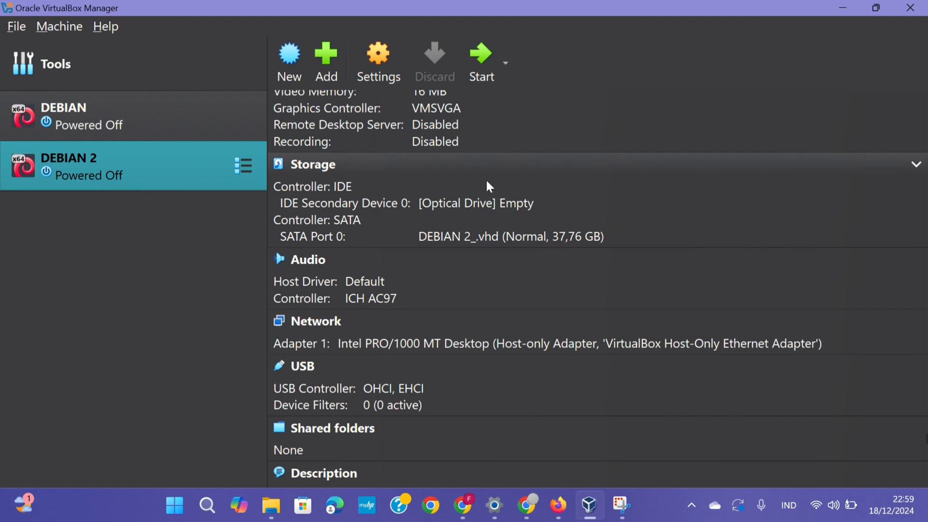
# Step: Load debian-12.8.0-amd64-netinst (1).iso into the empty optical drive
pyautogui.click(457, 201)
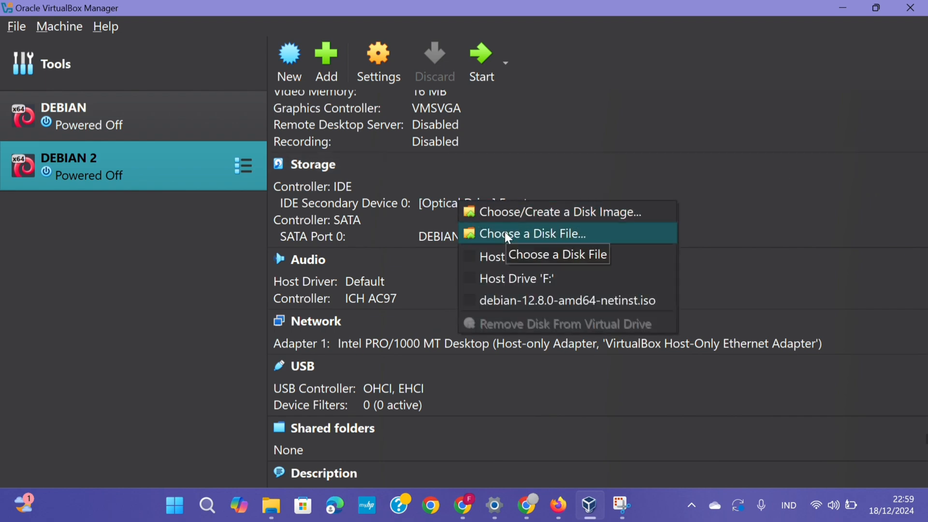
pyautogui.click(529, 235)
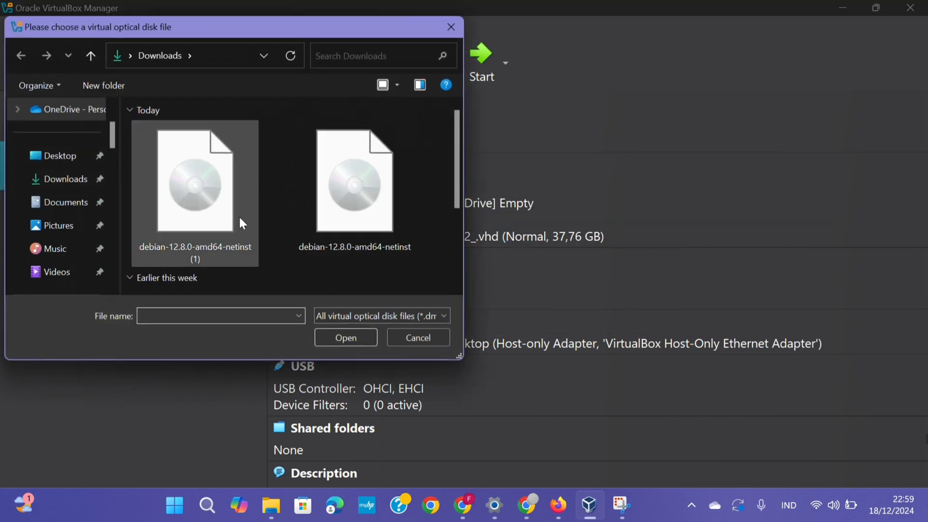
pyautogui.click(210, 229)
pyautogui.click(338, 337)
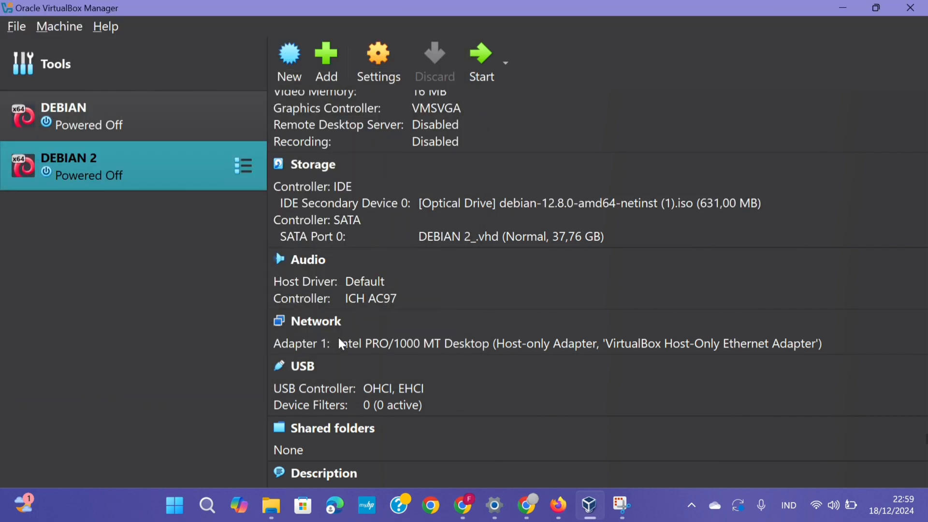
pyautogui.scroll(-1, 424, 135)
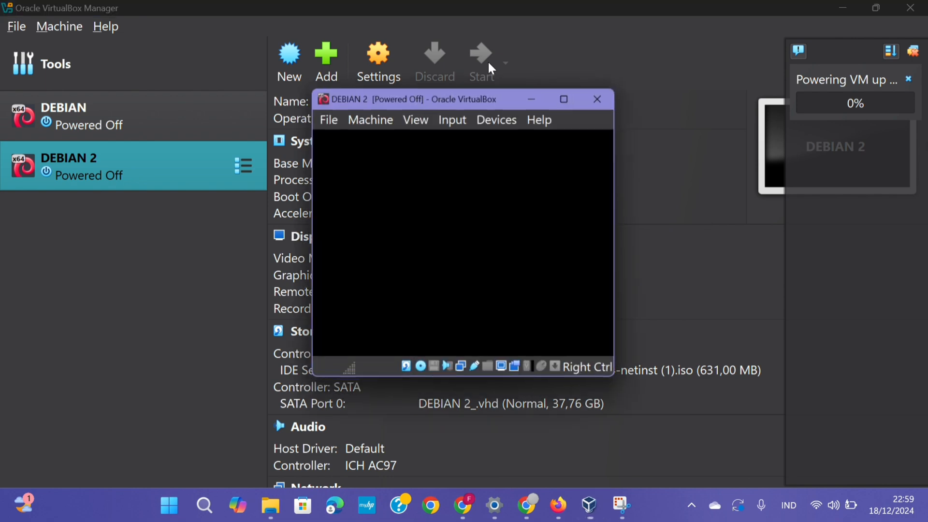
# Step: Maximize the DEBIAN 2 machine window and dismiss the keyboard capture notice
pyautogui.click(568, 97)
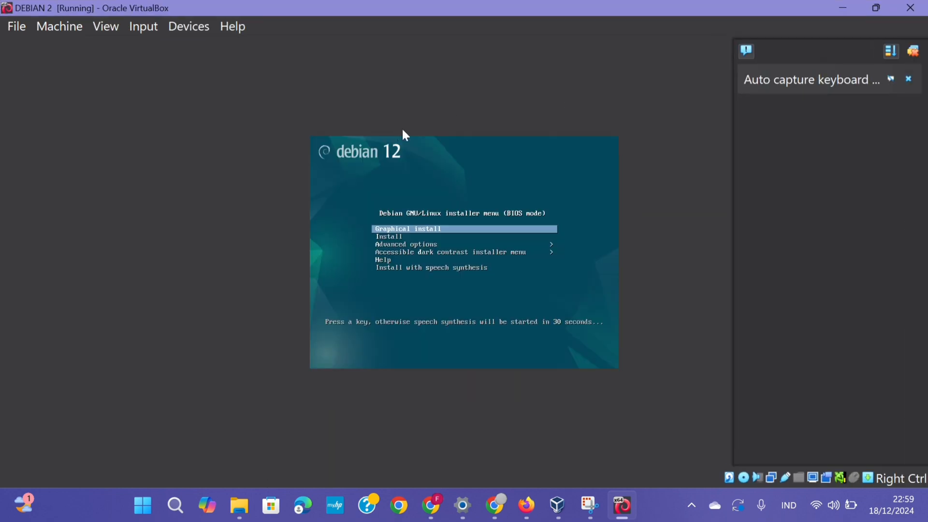
pyautogui.click(437, 227)
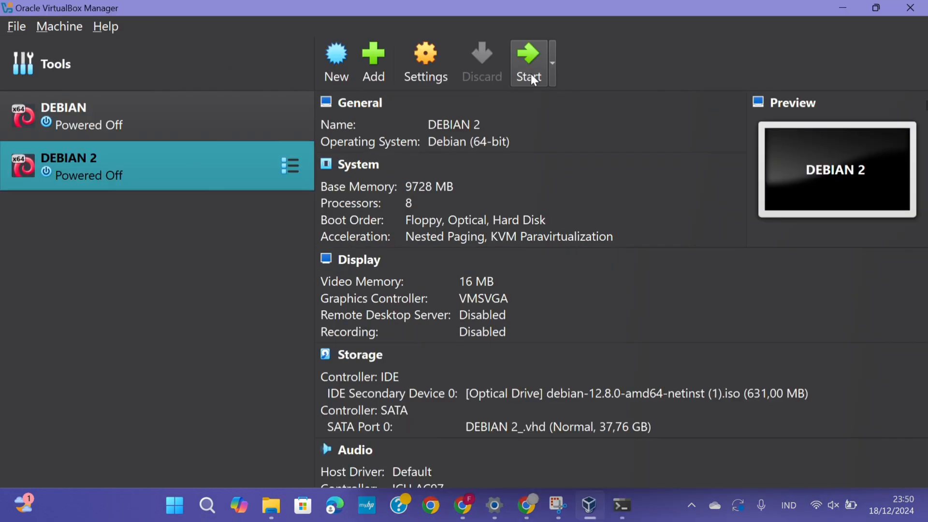
pyautogui.click(530, 73)
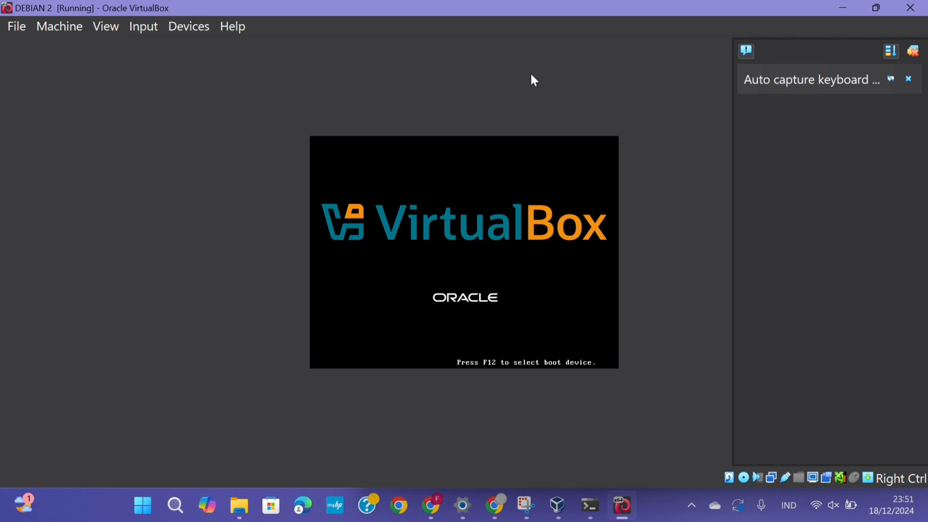
# Step: Launch the text-mode Debian installer and choose Indonesian as the installation language
pyautogui.press('Down')
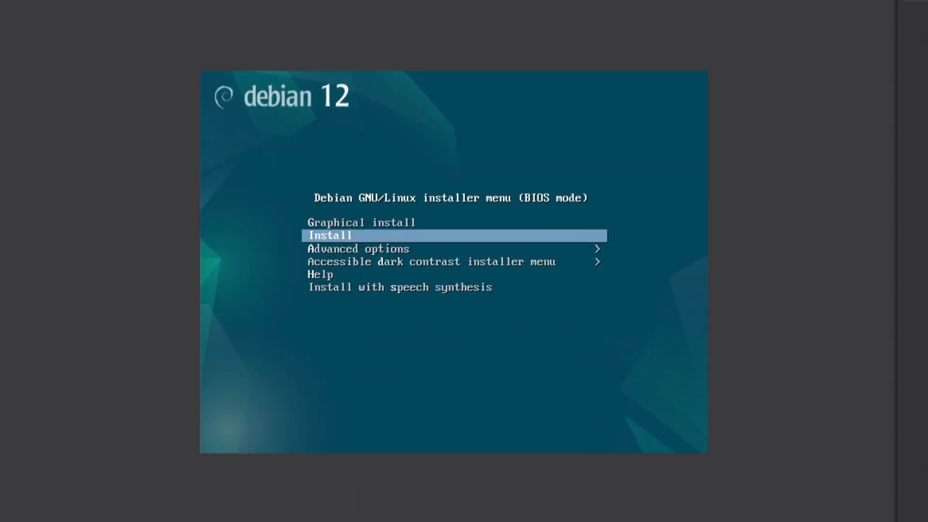
pyautogui.press('Return')
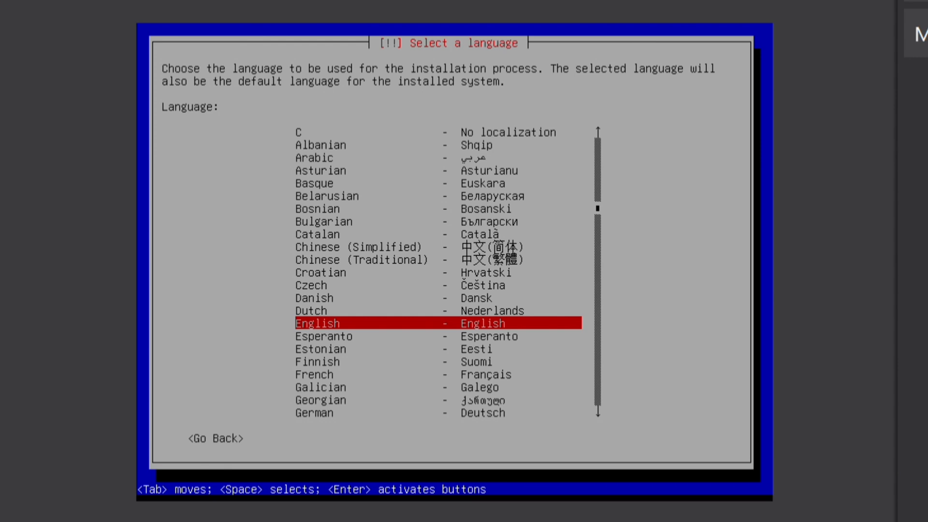
pyautogui.press('Up')
pyautogui.press('Up')
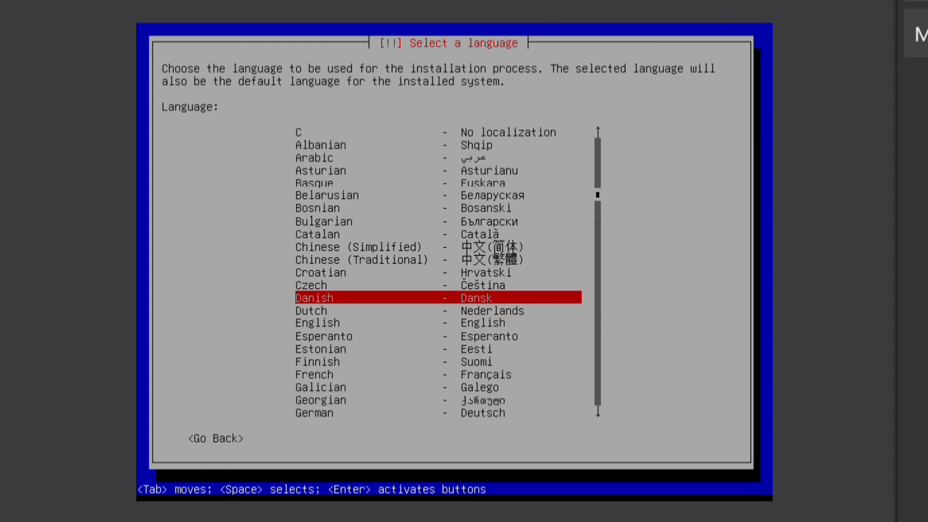
pyautogui.press('Down')
pyautogui.press('Down')
pyautogui.press('Down')
pyautogui.press('Down')
pyautogui.press('Down')
pyautogui.press('Down')
pyautogui.press('Down')
pyautogui.press('Down')
pyautogui.press('Down')
pyautogui.press('Down')
pyautogui.press('Down')
pyautogui.press('Down')
pyautogui.press('Down')
pyautogui.press('Down')
pyautogui.press('Down')
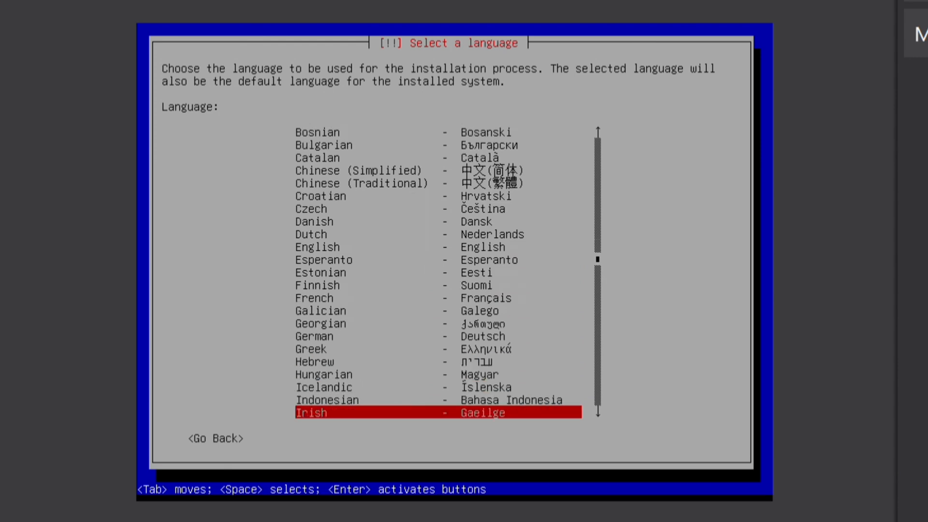
pyautogui.press('Down')
pyautogui.press('Up')
pyautogui.press('Up')
pyautogui.press('Return')
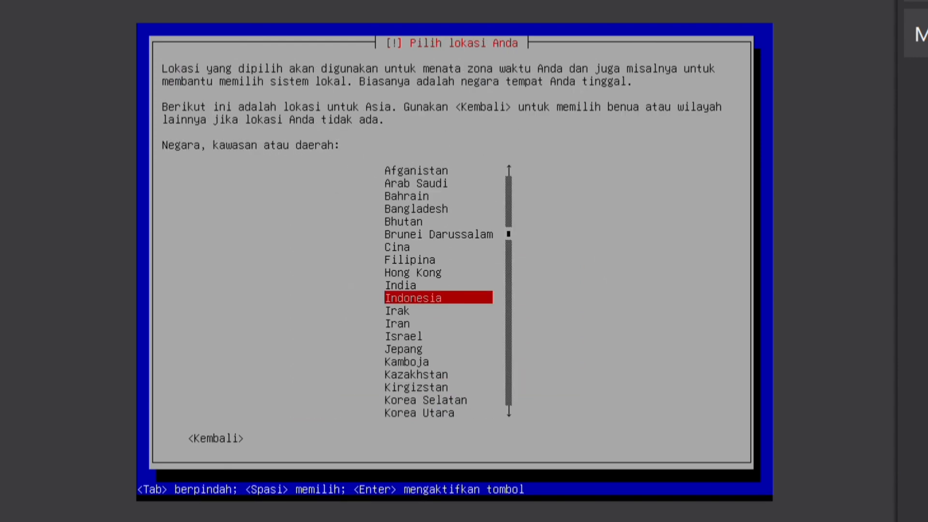
# Step: Confirm Indonesia as the location and Inggris Amerika as the keyboard layout
pyautogui.press('Return')
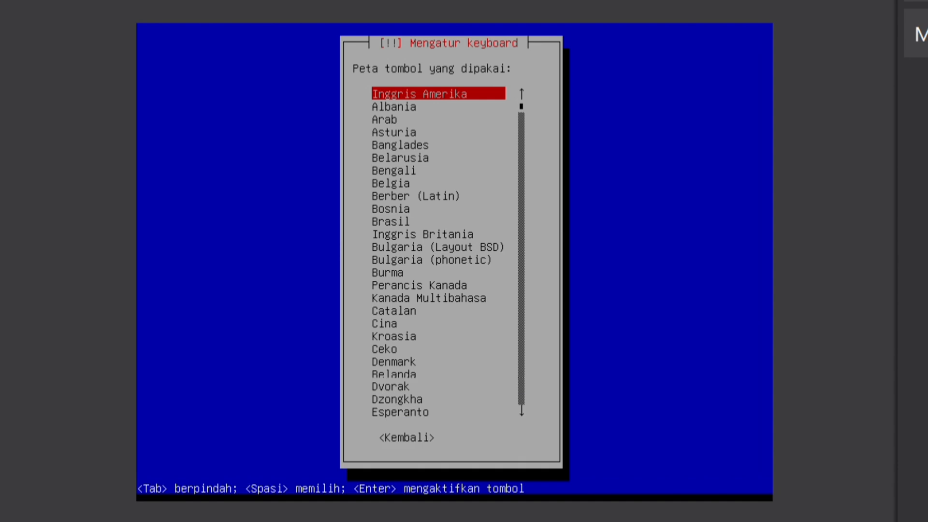
pyautogui.press('Down')
pyautogui.press('Up')
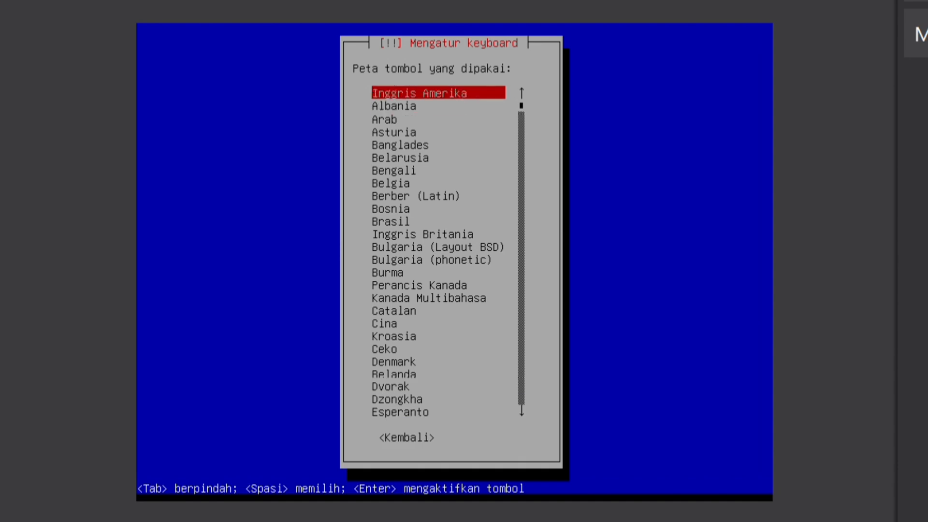
pyautogui.press('Return')
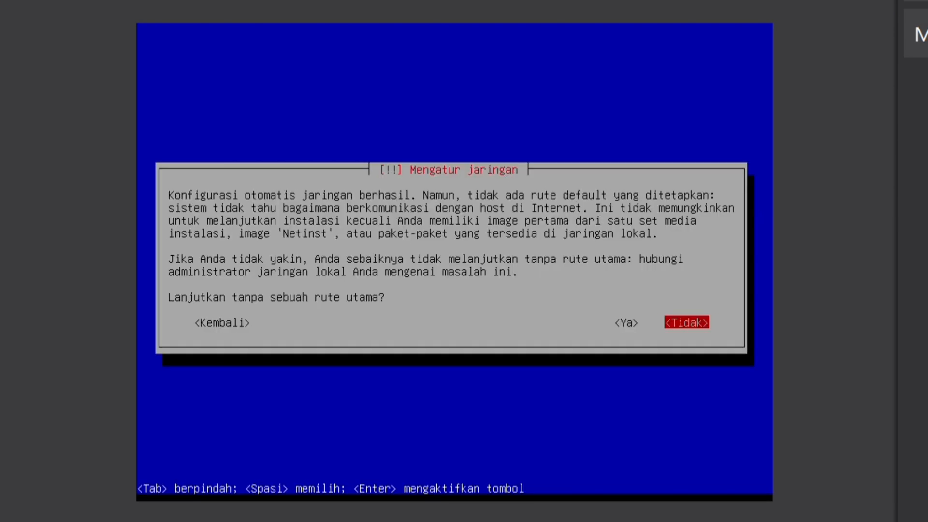
# Step: Continue without a default route and leave the DNS server address blank
pyautogui.press('Left')
pyautogui.press('Return')
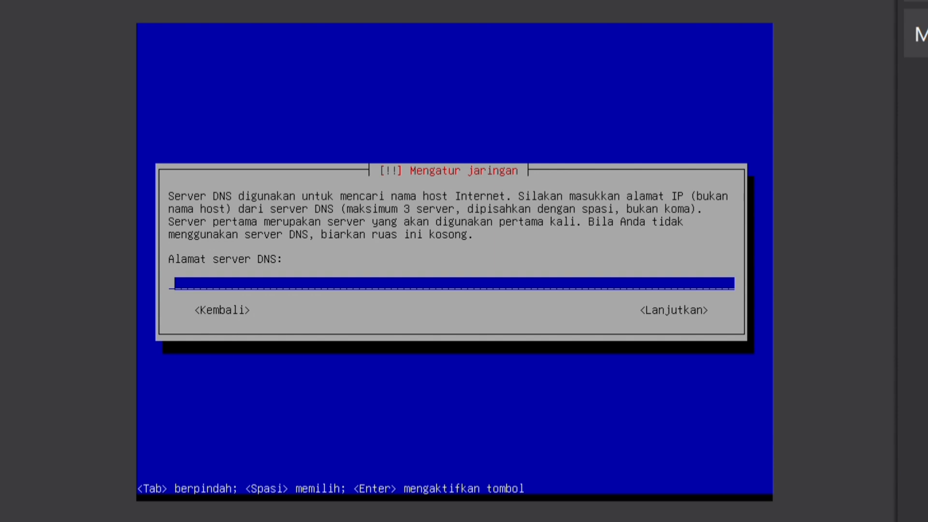
pyautogui.press('Tab')
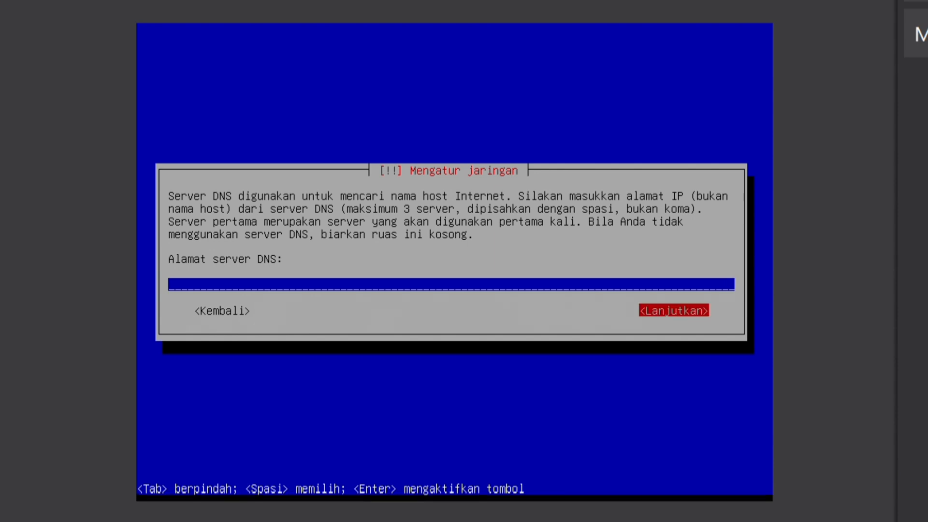
pyautogui.press('Return')
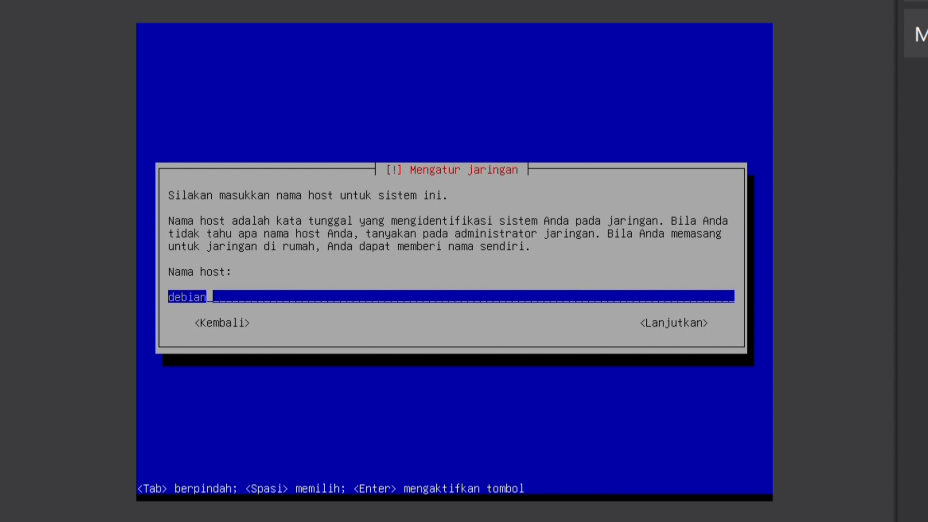
# Step: Replace the default hostname 'debian' with a custom hostname and leave the domain name empty
pyautogui.press('BackSpace')
pyautogui.write('fi')
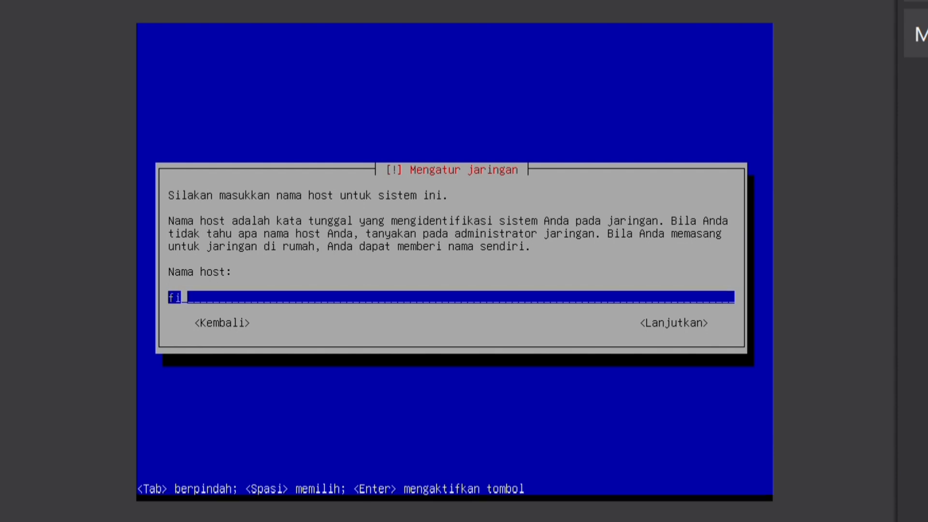
pyautogui.write('triani')
pyautogui.press('Tab')
pyautogui.press('Tab')
pyautogui.press('Return')
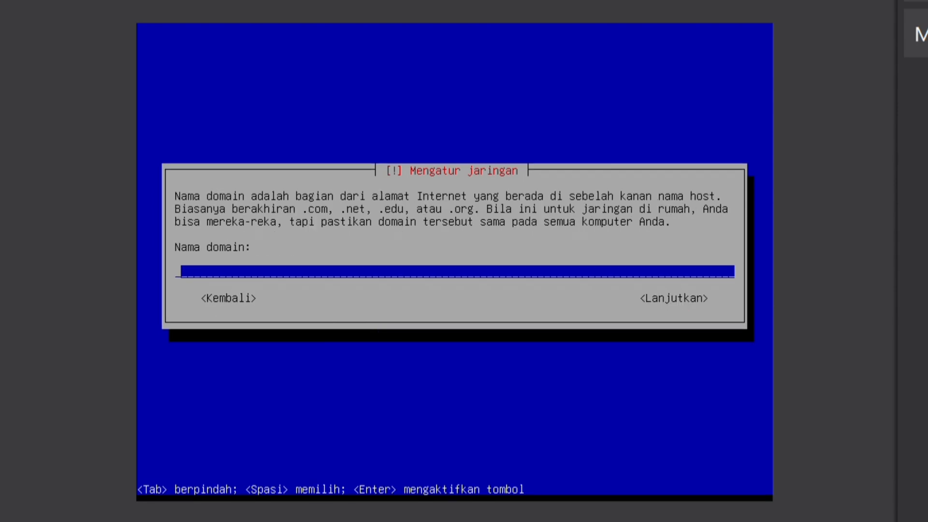
pyautogui.press('Tab')
pyautogui.press('Tab')
pyautogui.press('Return')
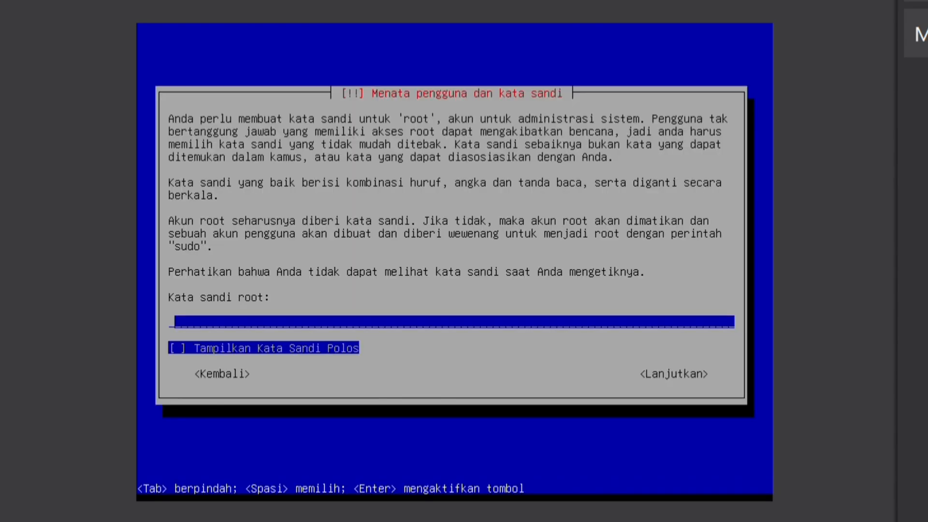
# Step: Enter and confirm the root password
pyautogui.write('*****')
pyautogui.press('Tab')
pyautogui.press('Tab')
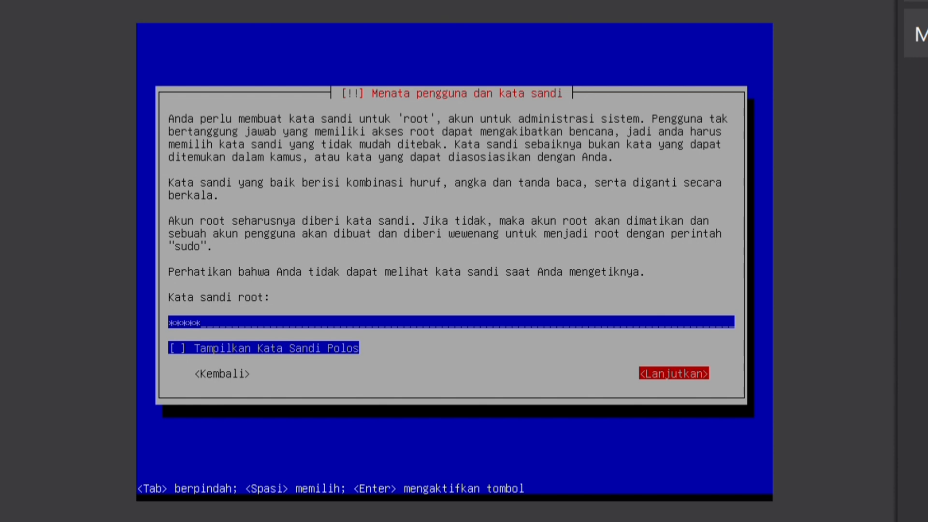
pyautogui.press('Return')
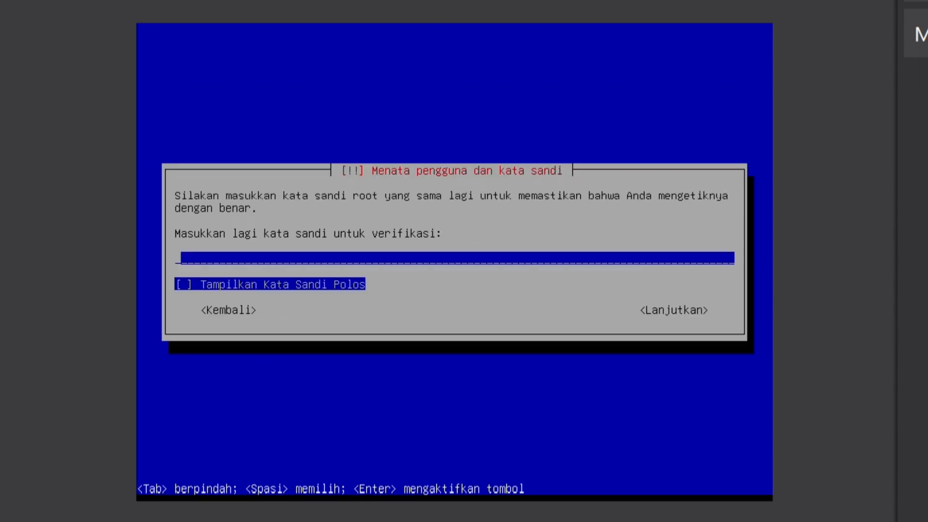
pyautogui.write('*****')
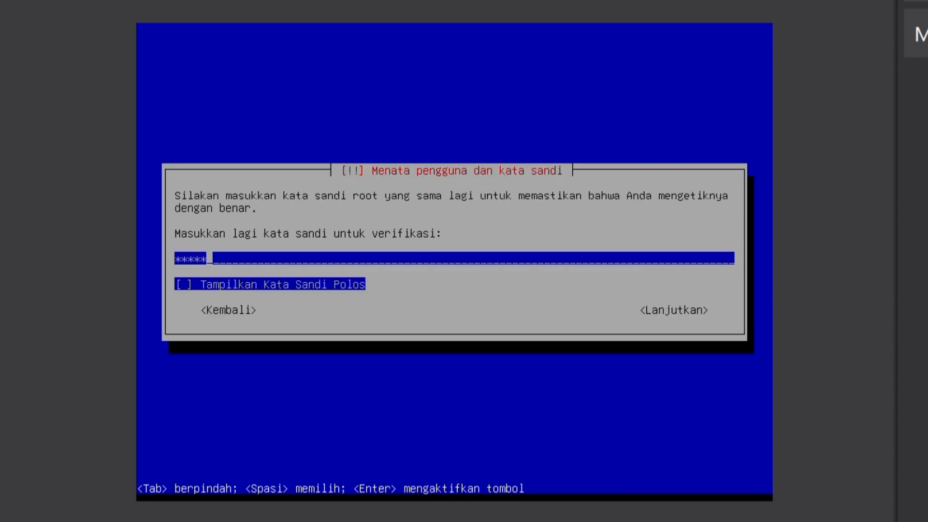
pyautogui.press('Tab')
pyautogui.press('Tab')
pyautogui.press('Return')
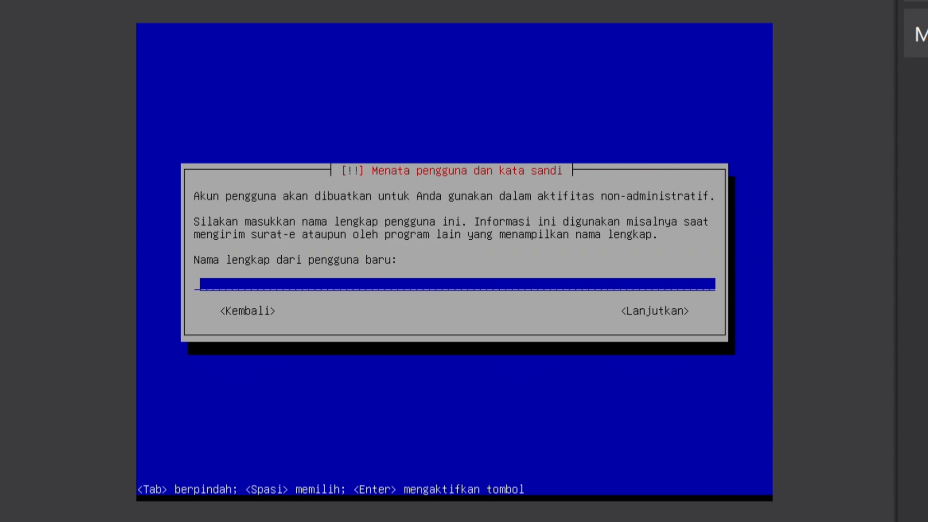
# Step: Enter the new user's full name and accept the suggested account username
pyautogui.write('fitriani')
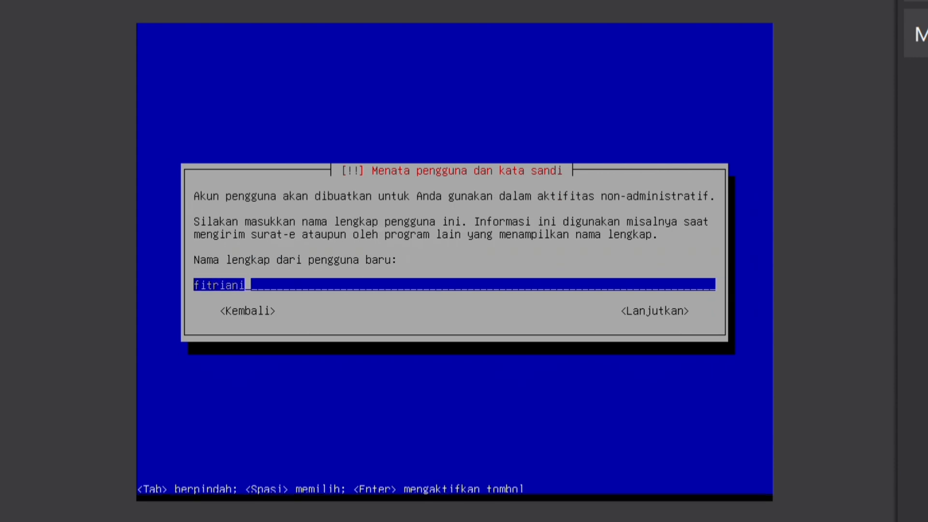
pyautogui.write('dewi')
pyautogui.press('Tab')
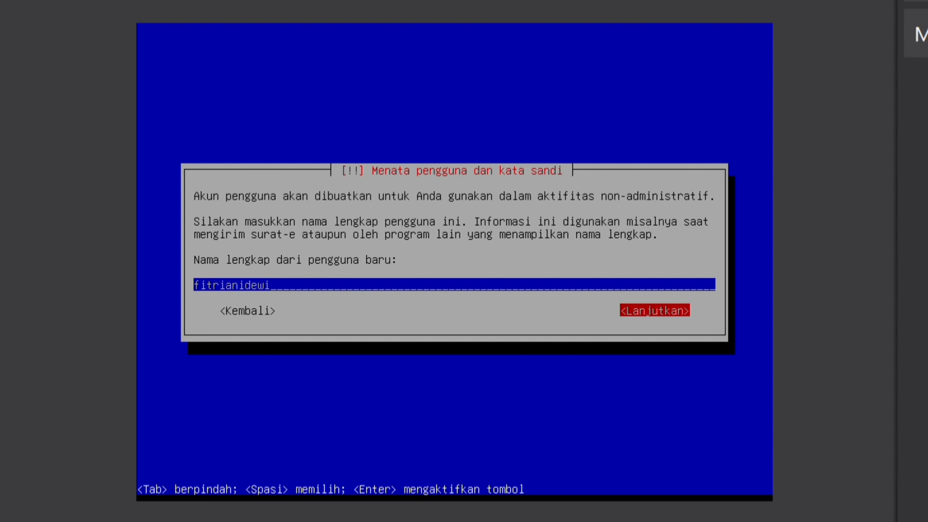
pyautogui.press('Return')
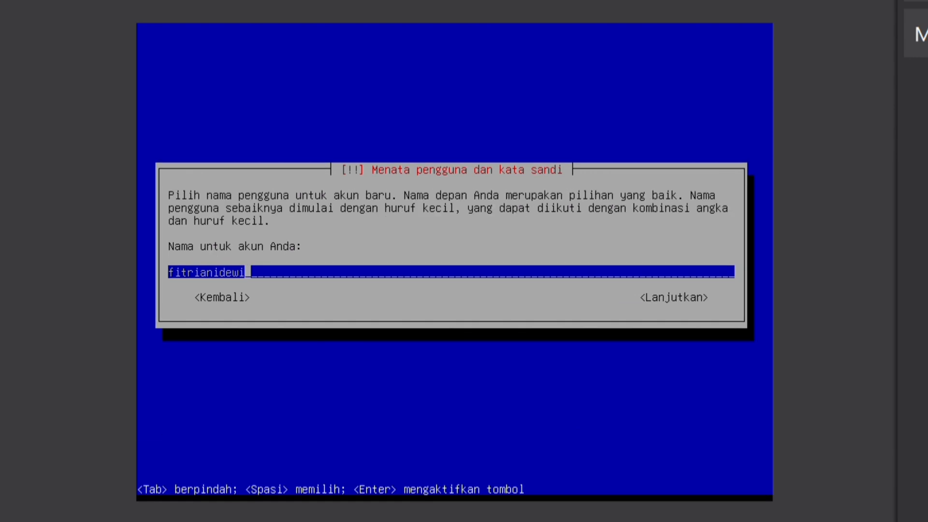
pyautogui.press('Tab')
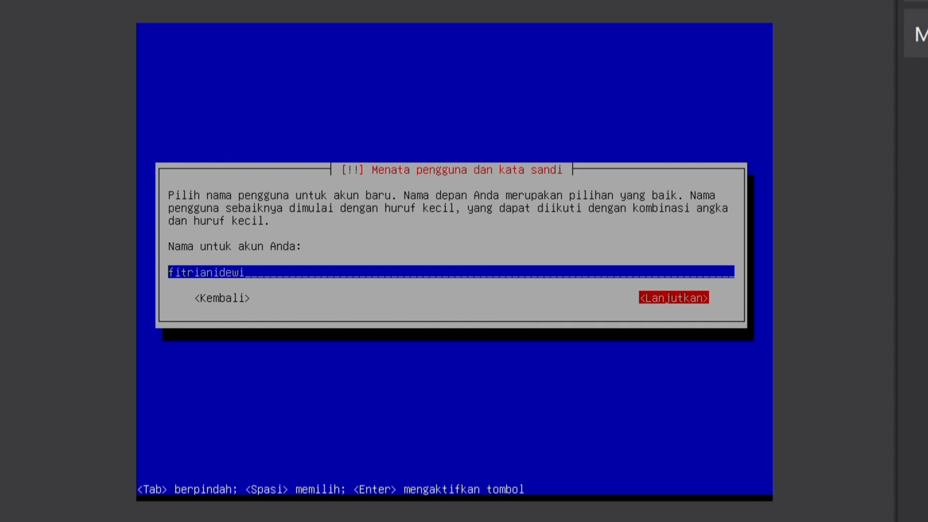
pyautogui.press('Return')
# Step: Enter and confirm the new user's password
pyautogui.write('*****')
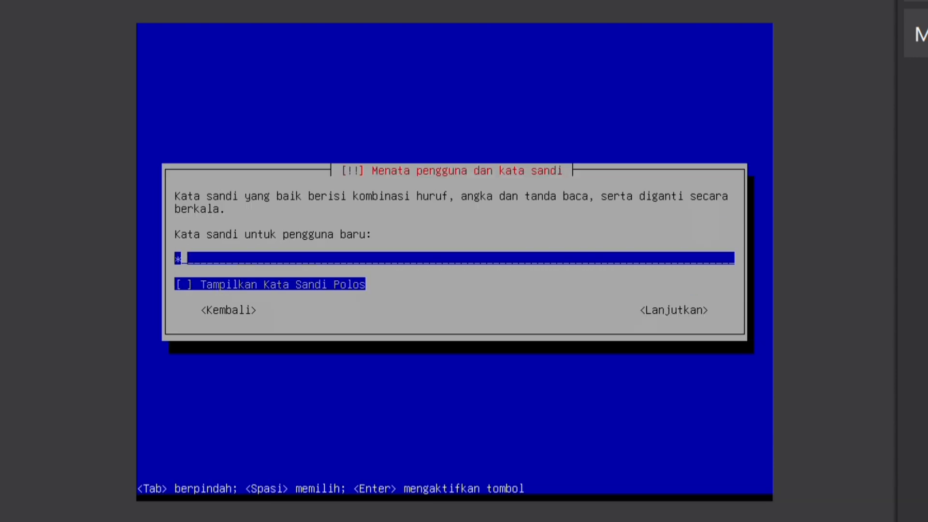
pyautogui.press('Tab')
pyautogui.press('Tab')
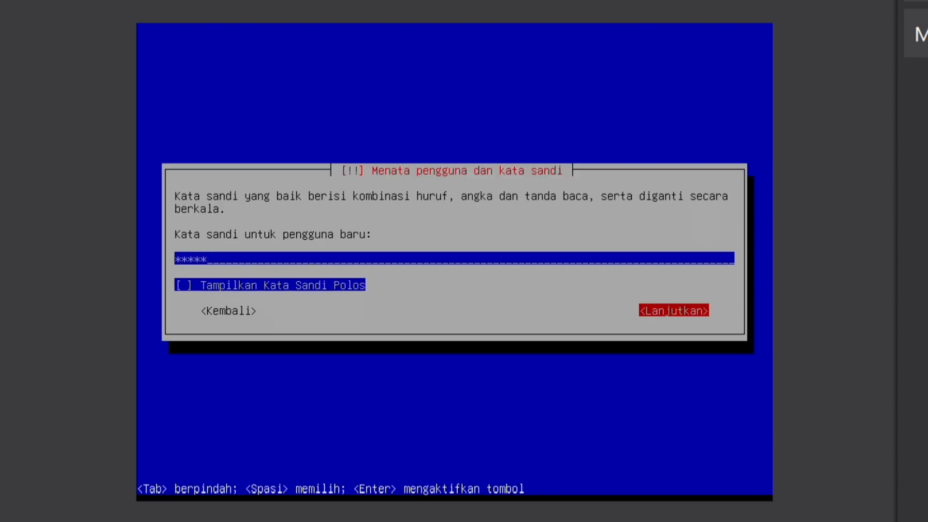
pyautogui.press('Return')
pyautogui.write('*****')
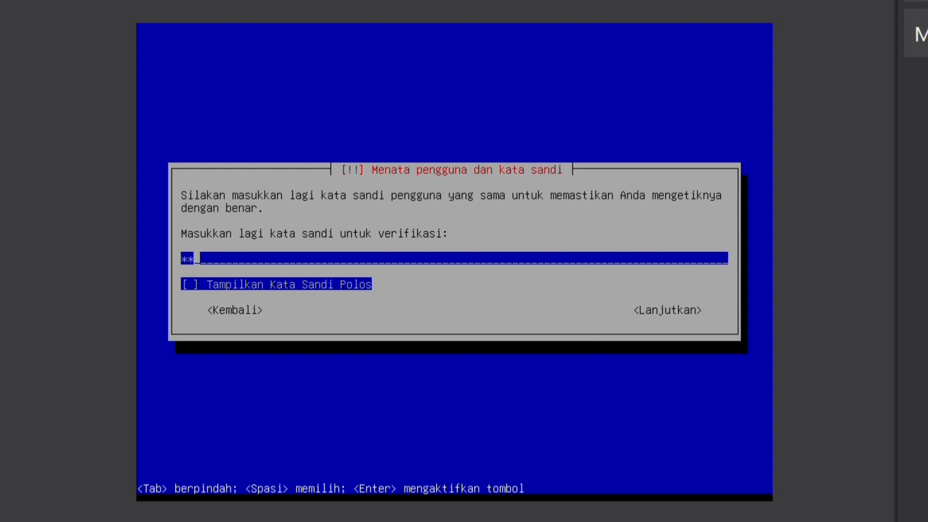
pyautogui.press('Tab')
pyautogui.press('Tab')
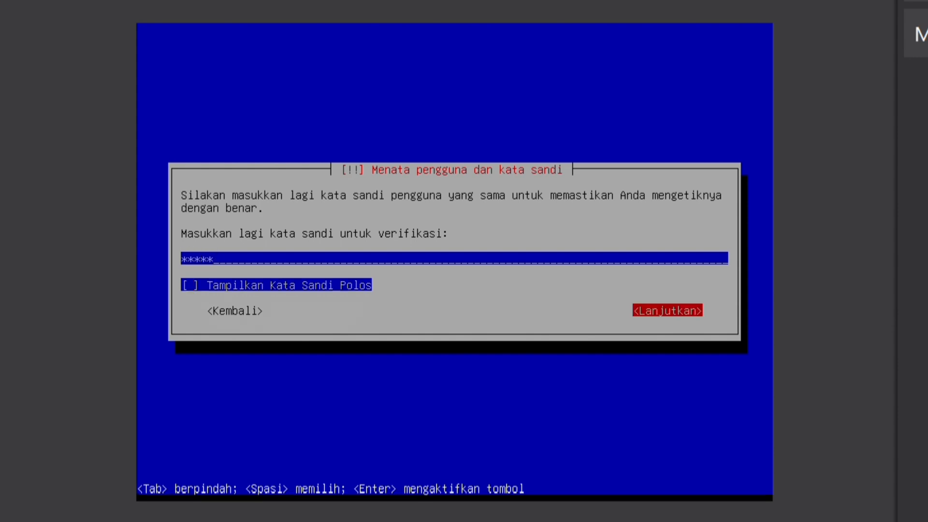
pyautogui.press('Return')
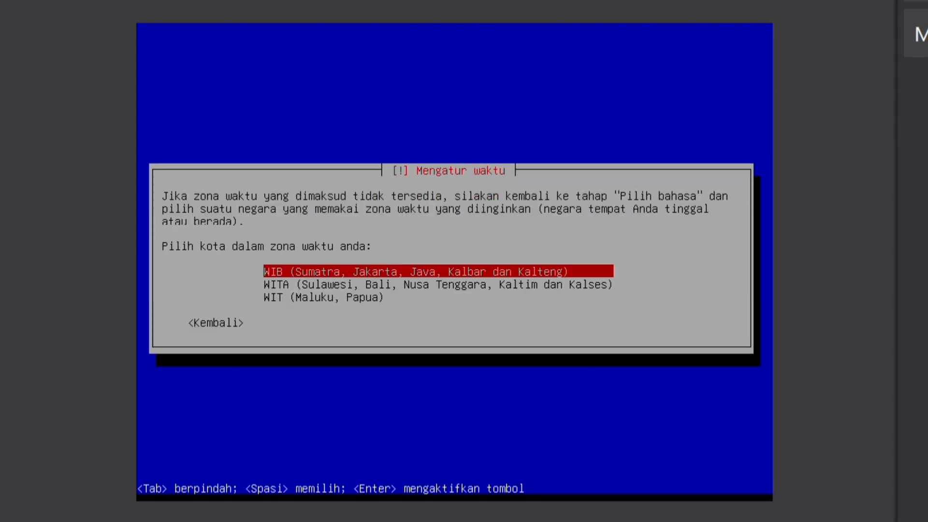
# Step: Accept the WIB time zone, then guided-partition the whole 40.5 GB sda disk as one partition and write the changes
pyautogui.press('Return')
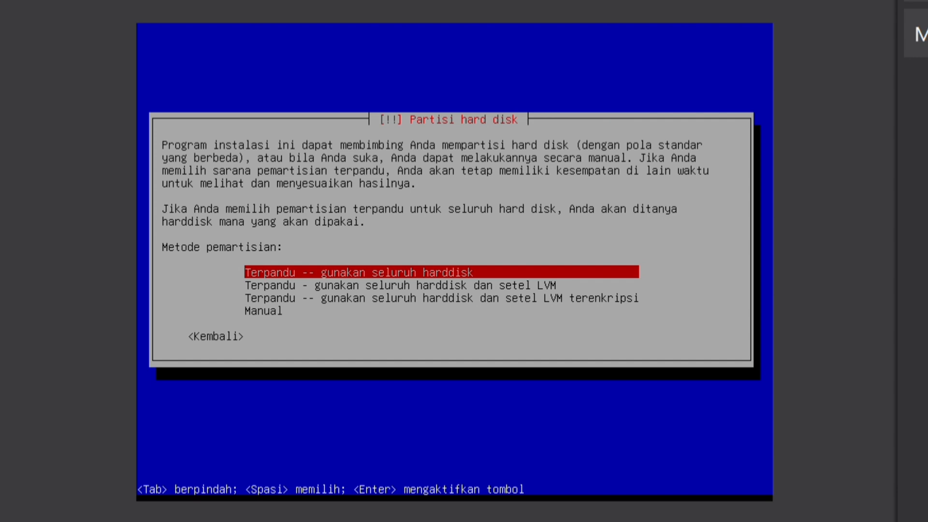
pyautogui.press('Return')
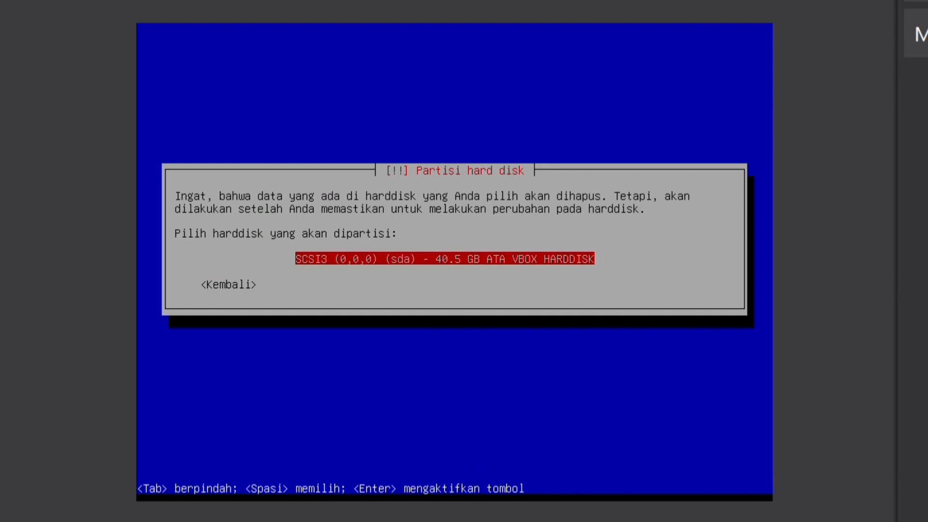
pyautogui.press('Return')
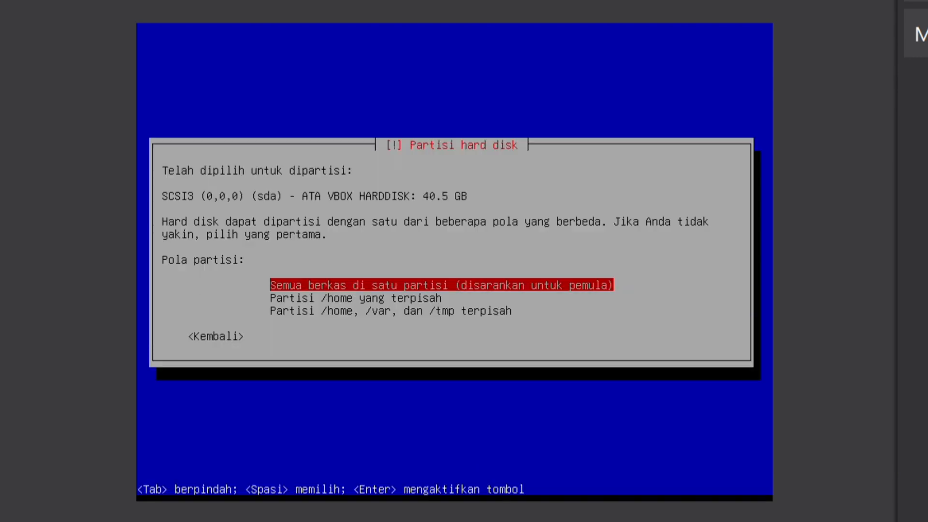
pyautogui.press('Return')
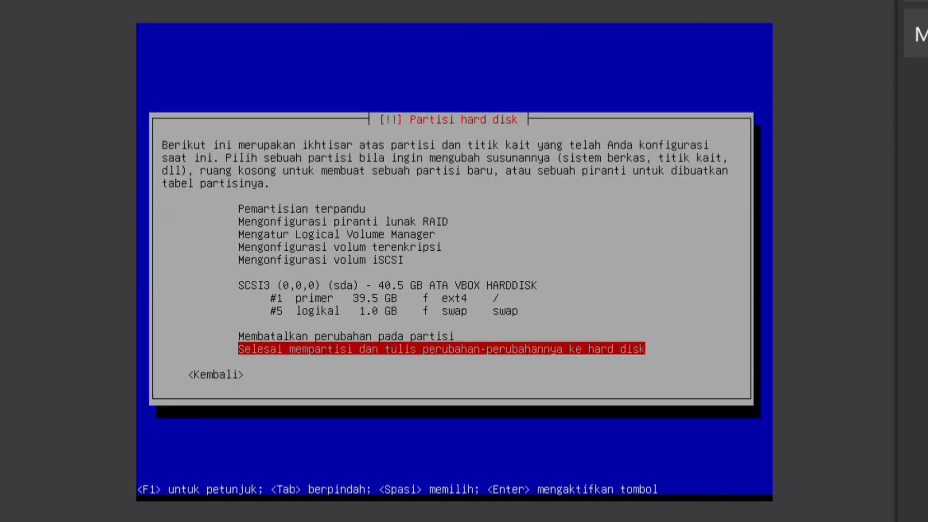
pyautogui.press('Return')
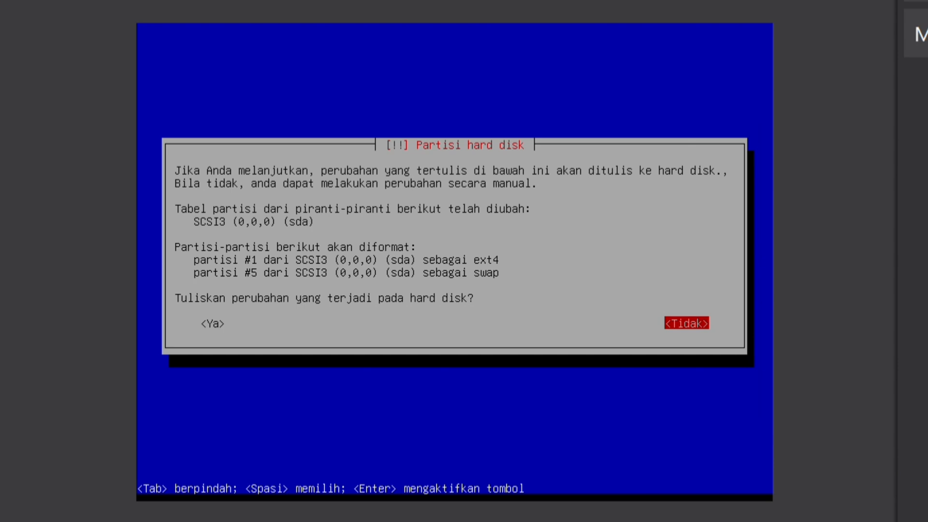
pyautogui.press('Tab')
pyautogui.press('Return')
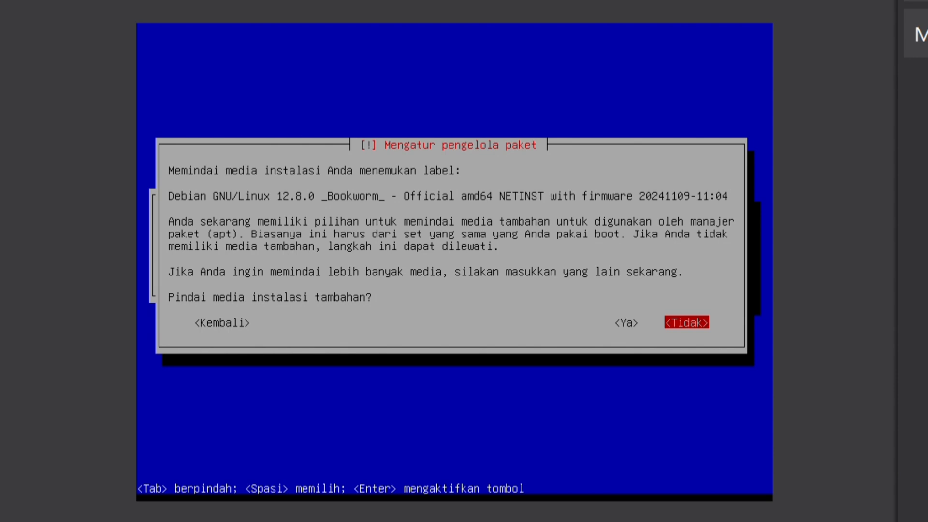
# Step: Decline scanning extra installation media and pick Indonesia as the mirror country, then back out of the mirror list
pyautogui.press('Return')
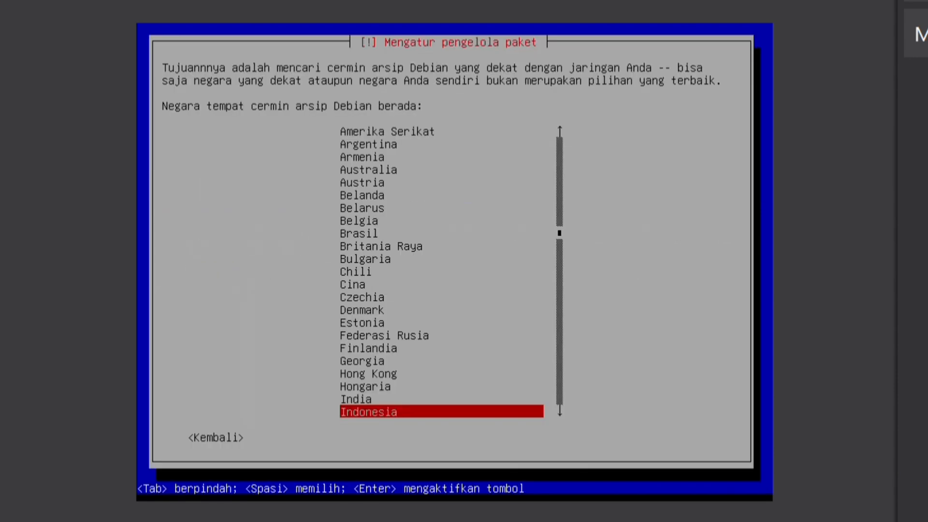
pyautogui.press('Return')
pyautogui.press('Down')
pyautogui.press('Down')
pyautogui.press('Down')
pyautogui.press('Down')
pyautogui.press('Down')
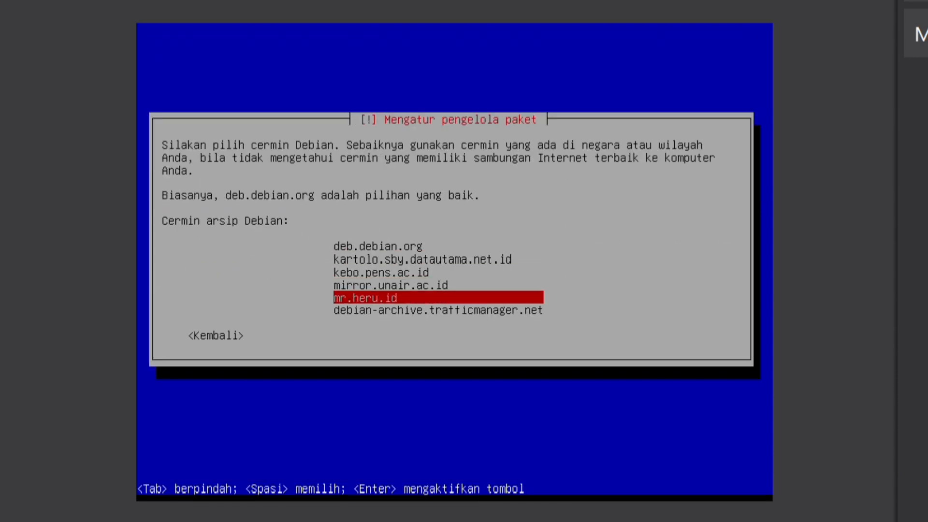
pyautogui.press('Tab')
pyautogui.press('Return')
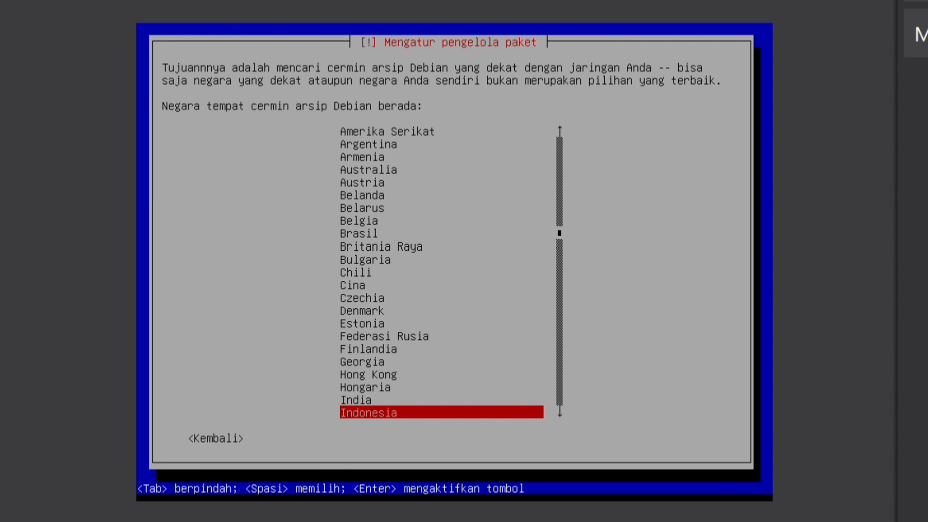
# Step: Continue installing without a network mirror and decline the package popularity-contest survey
pyautogui.press('Tab')
pyautogui.press('Return')
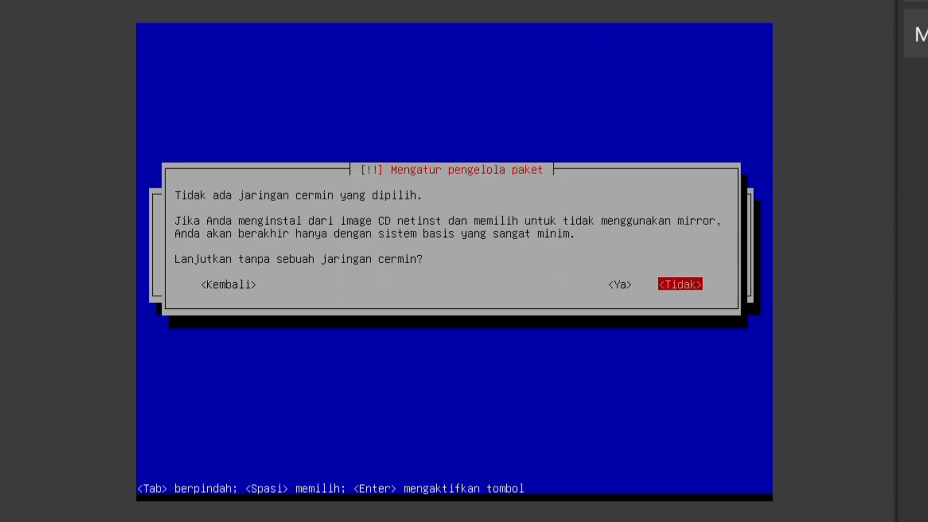
pyautogui.press('Left')
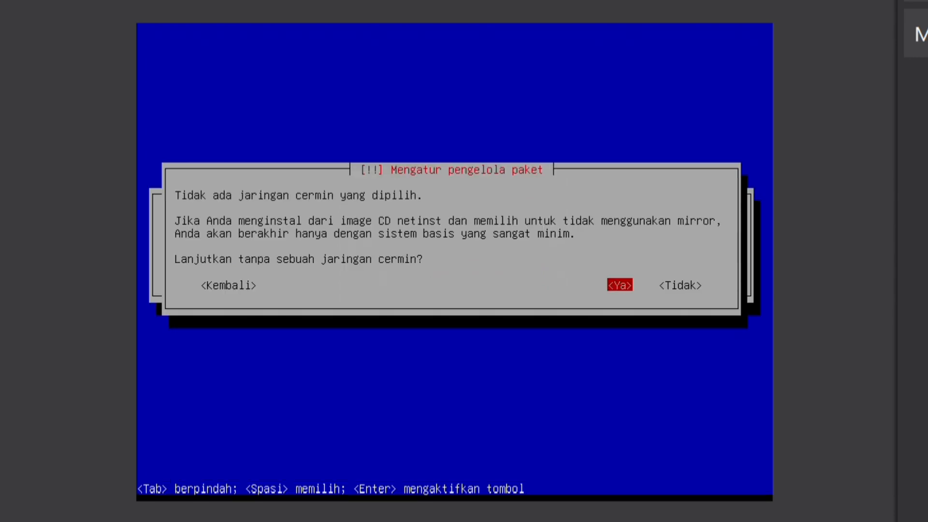
pyautogui.press('Return')
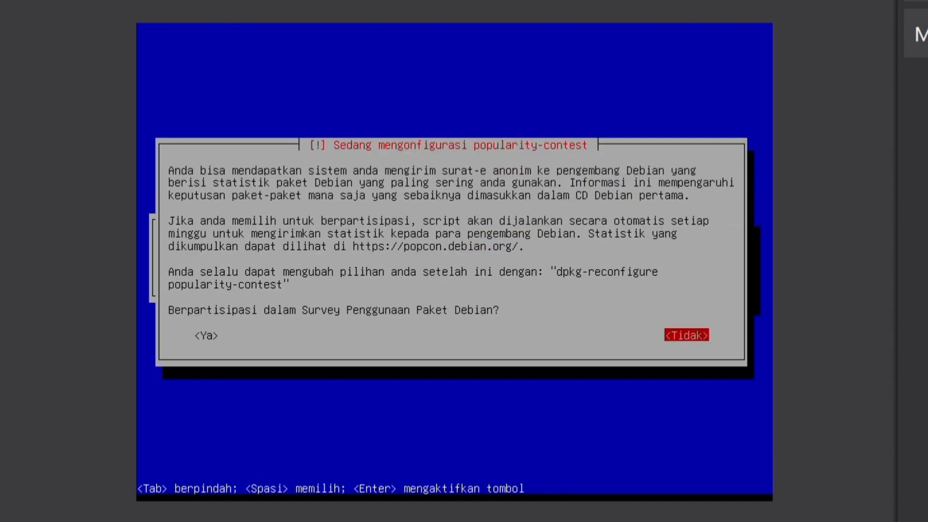
pyautogui.press('Return')
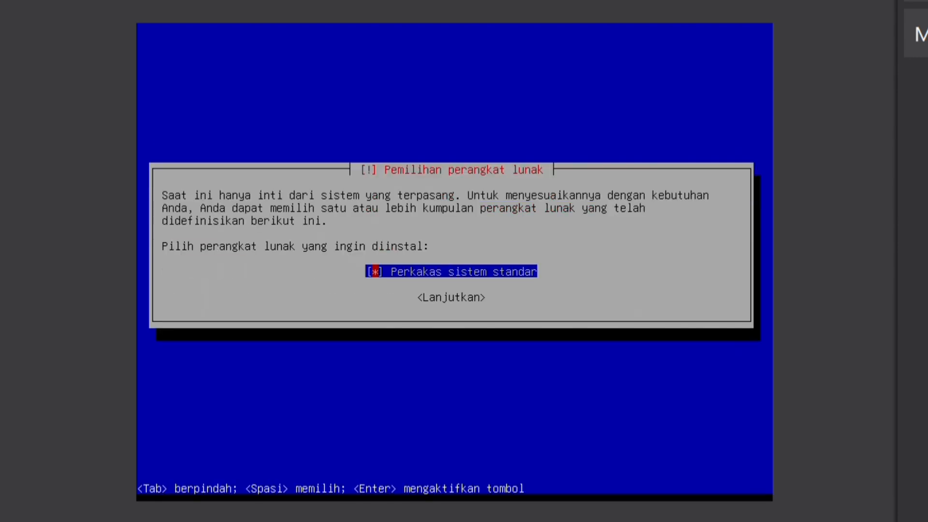
# Step: Install the standard system utilities and the GRUB boot loader on /dev/sda
pyautogui.press('Return')
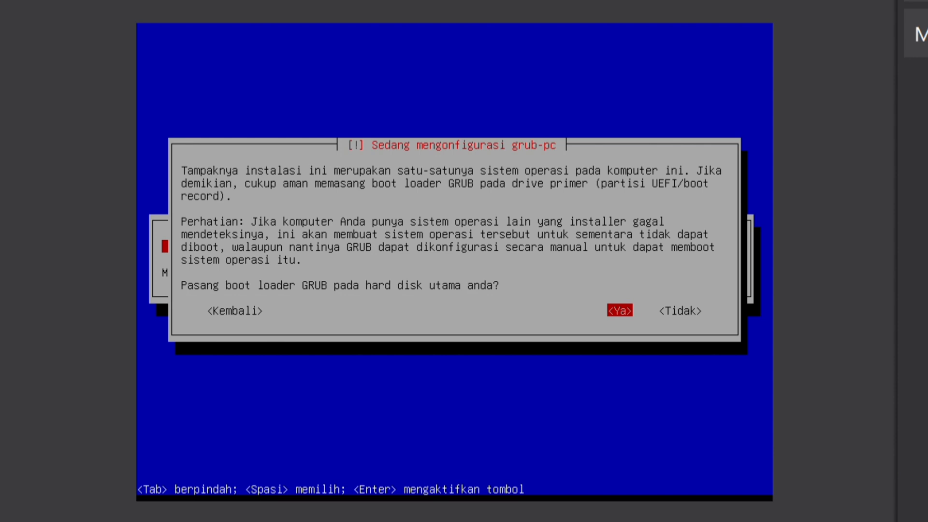
pyautogui.press('Right')
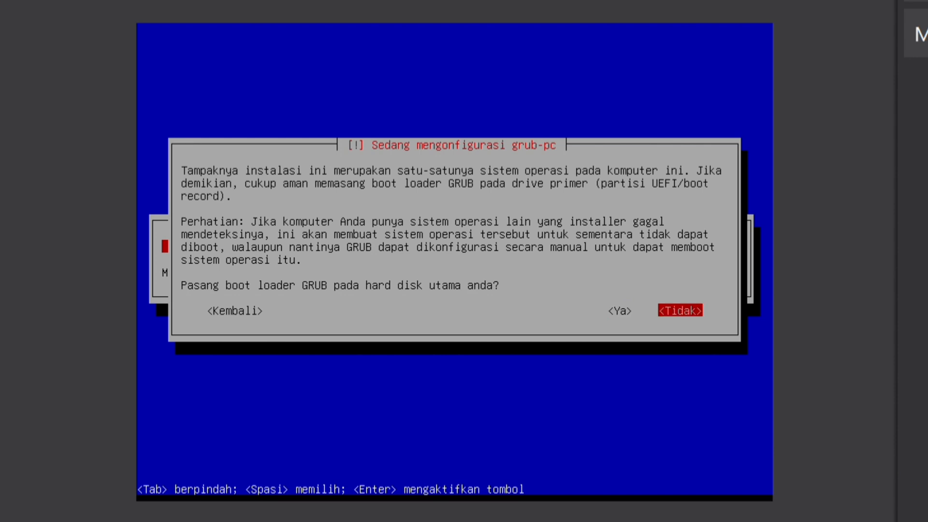
pyautogui.press('Left')
pyautogui.press('Return')
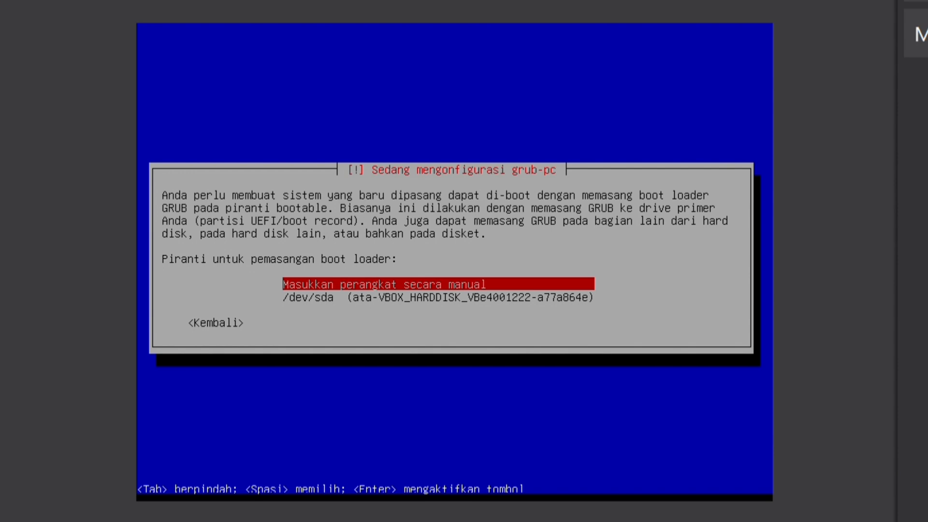
pyautogui.press('Down')
pyautogui.press('Return')
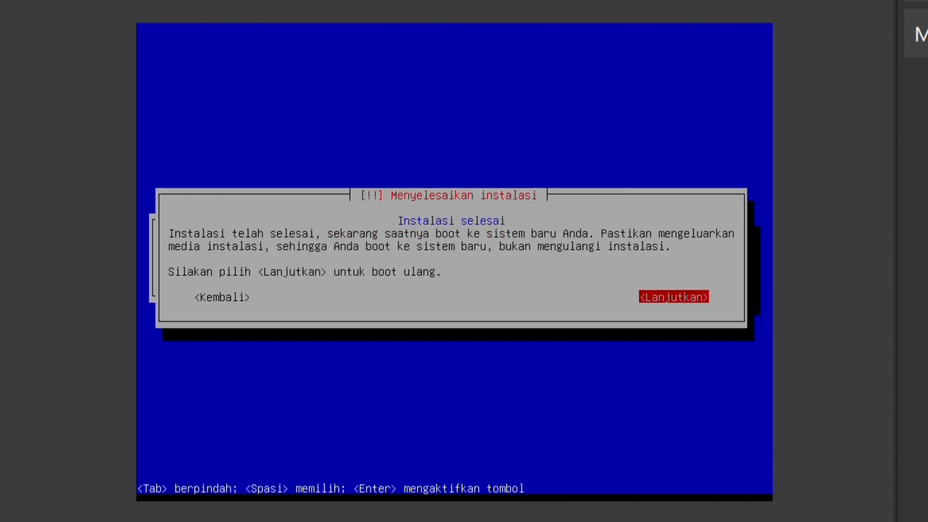
# Step: Confirm 'Instalasi selesai' to reboot the VM into the installed Debian 12
pyautogui.press('Return')
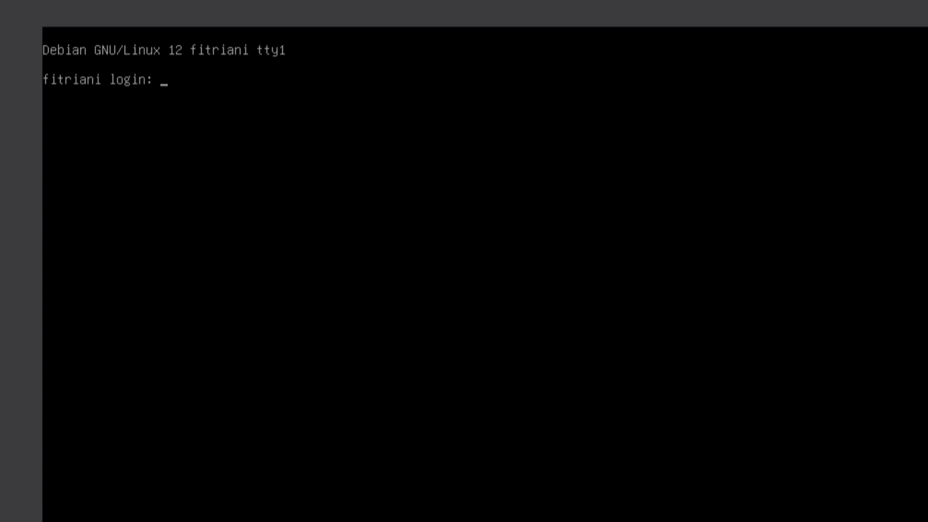
pyautogui.write('root')
pyautogui.press('Return')
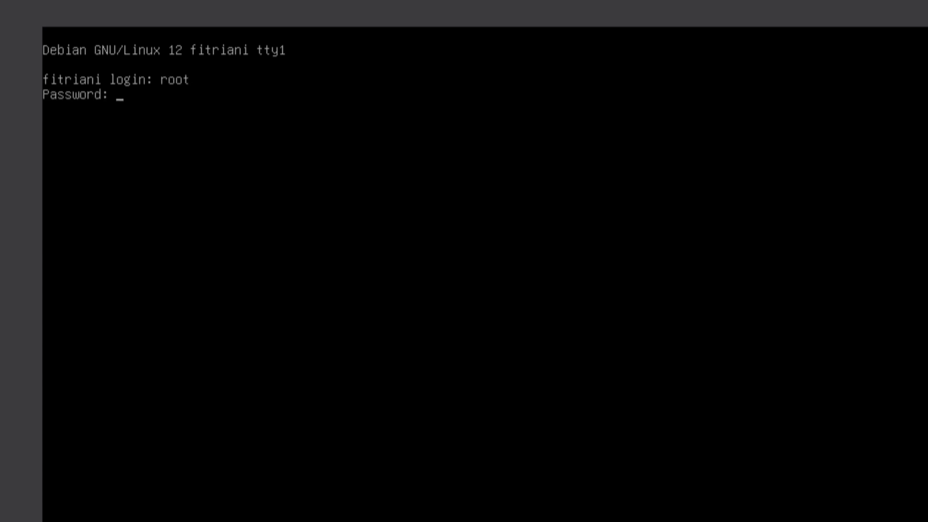
pyautogui.press('Return')
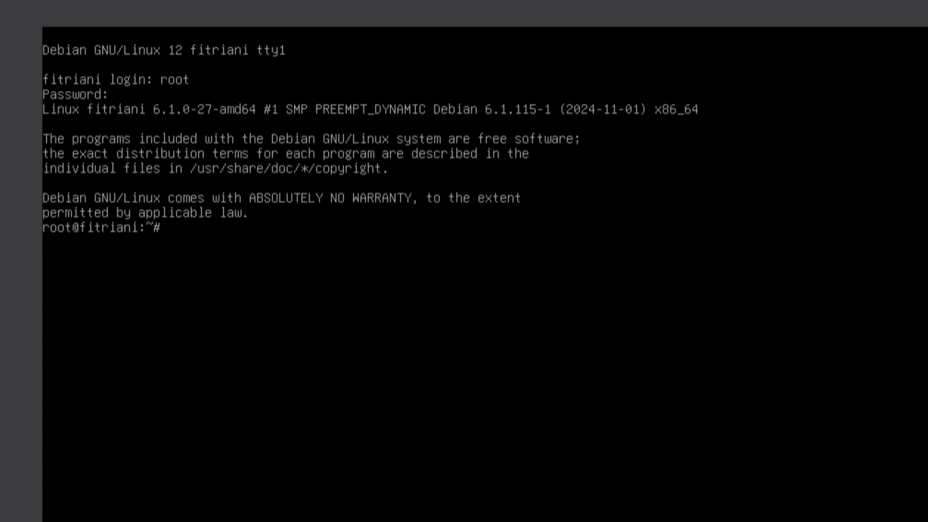
pyautogui.write('exit')
pyautogui.press('Return')
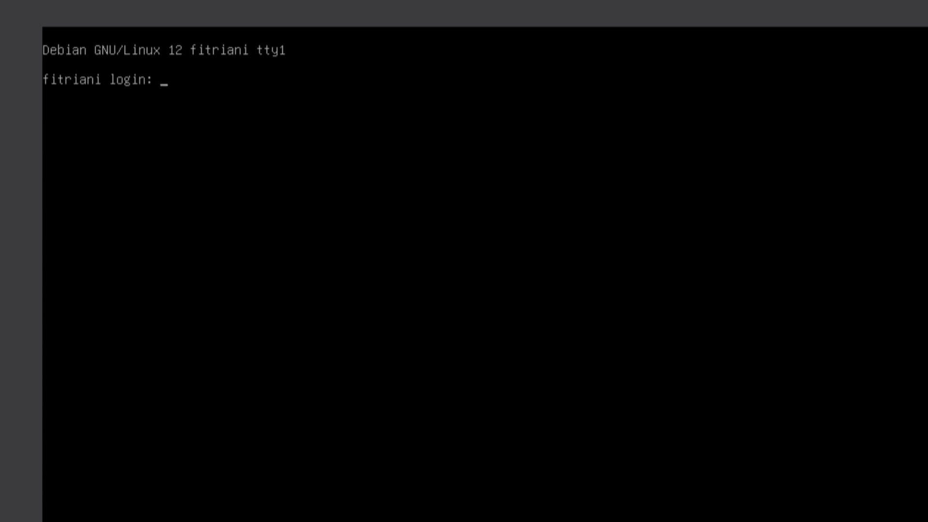
# Step: Enter the regular user's login name at the tty1 login prompt
pyautogui.write('fitrianidewi')
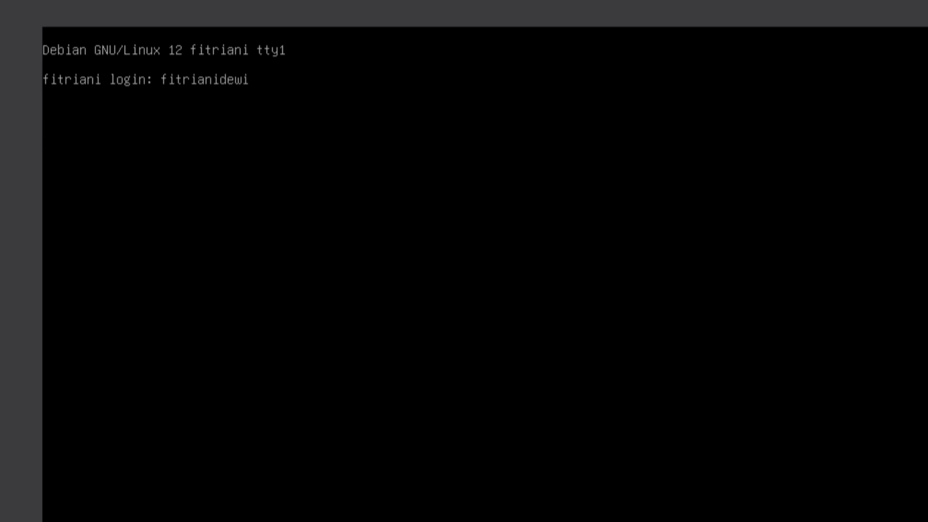
pyautogui.press('Return')
pyautogui.press('Return')
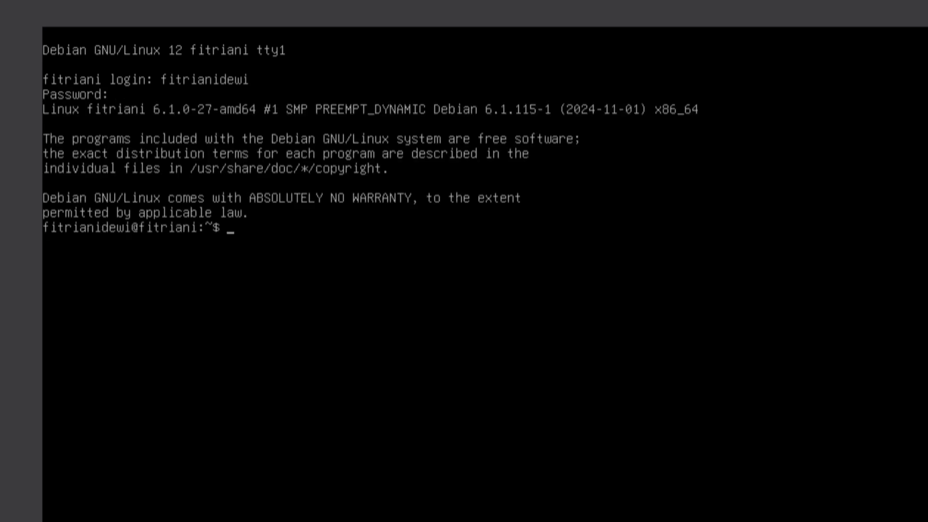